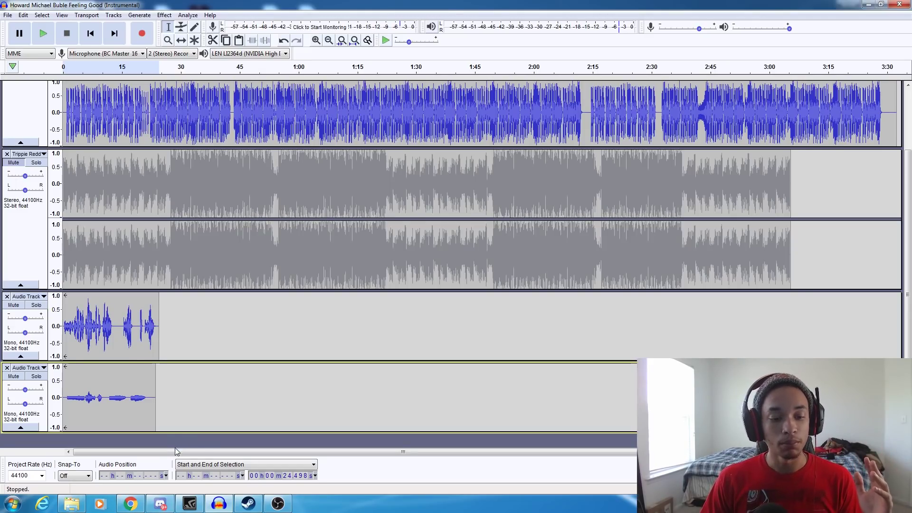
Switch to Chrome and search the Find Song Tempo site for "heartless"
{"action": "left_click", "coordinate": [135, 504]}
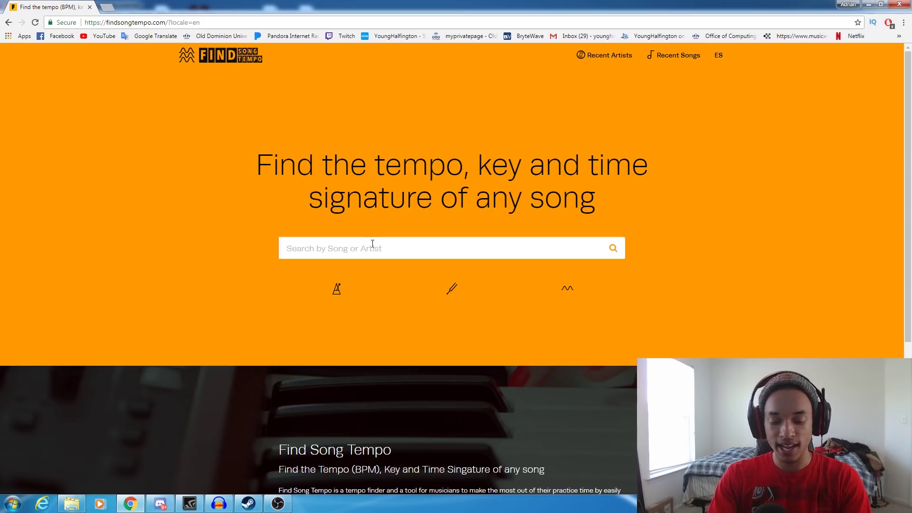
{"action": "type", "text": "heartless"}
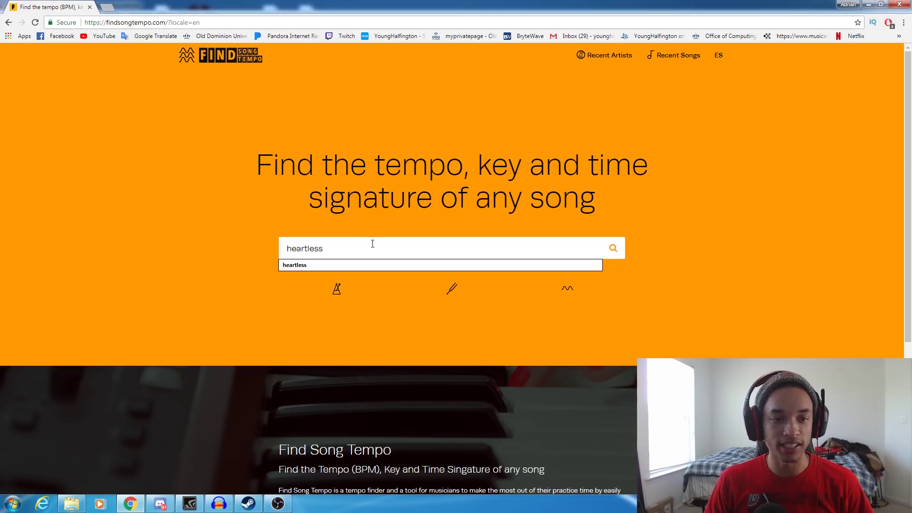
{"action": "left_click", "coordinate": [612, 248]}
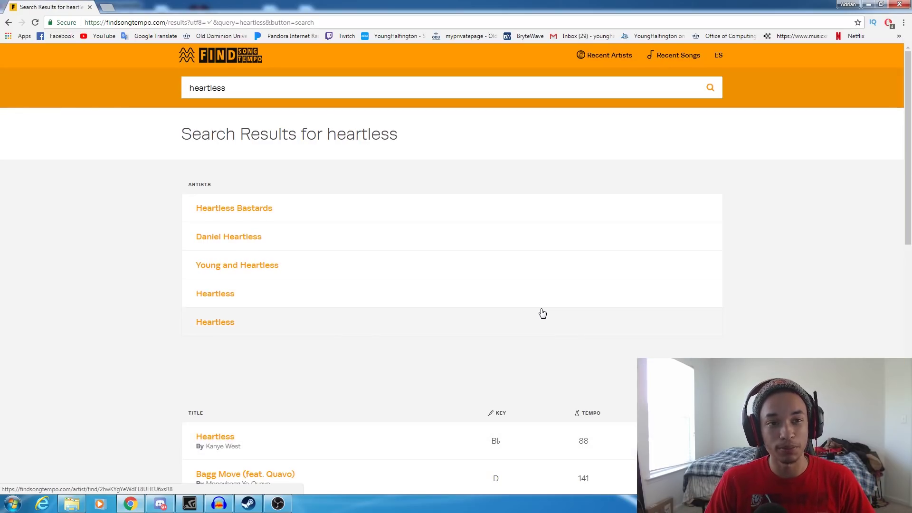
{"action": "scroll", "coordinate": [541, 314], "scroll_direction": "down", "scroll_amount": 6}
{"action": "scroll", "coordinate": [540, 312], "scroll_direction": "up", "scroll_amount": 1}
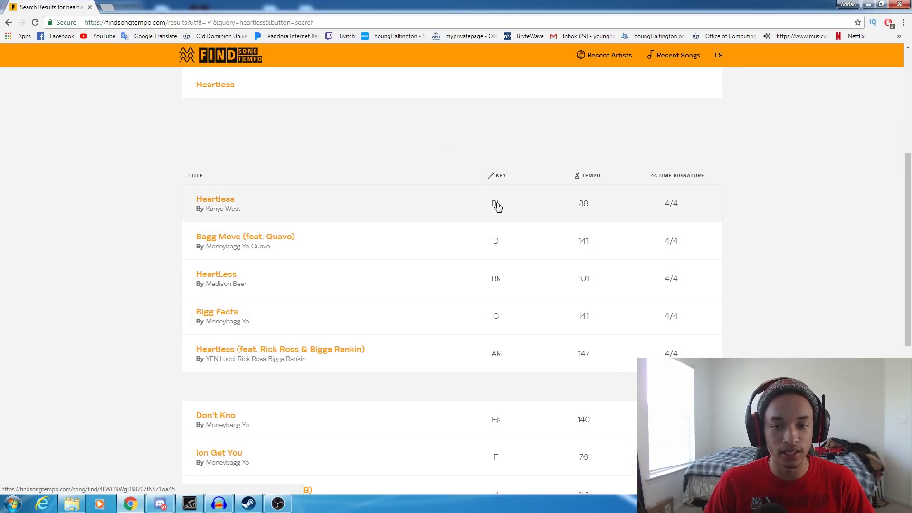
Open the Kanye West entry for Heartless, read its tempo, key and time signature, and return to Audacity
{"action": "left_click", "coordinate": [208, 204]}
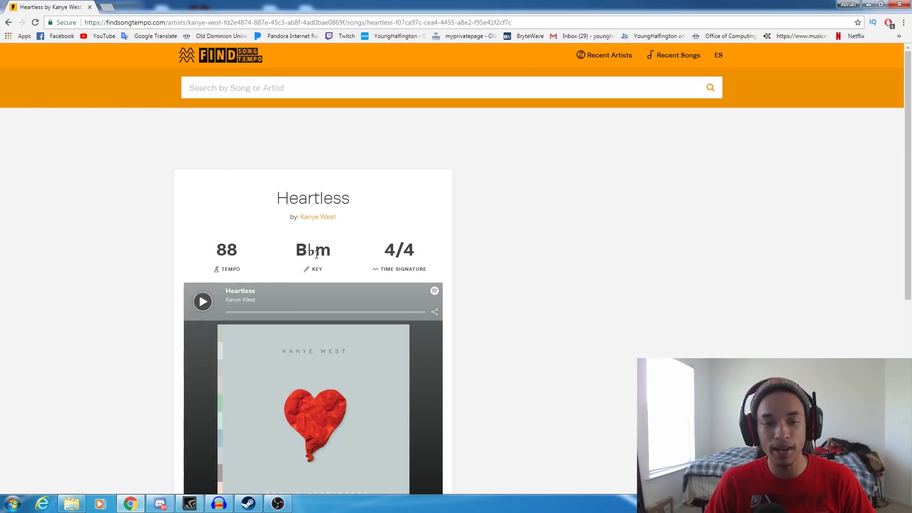
{"action": "scroll", "coordinate": [314, 253], "scroll_direction": "down", "scroll_amount": 2}
{"action": "scroll", "coordinate": [314, 250], "scroll_direction": "up", "scroll_amount": 1}
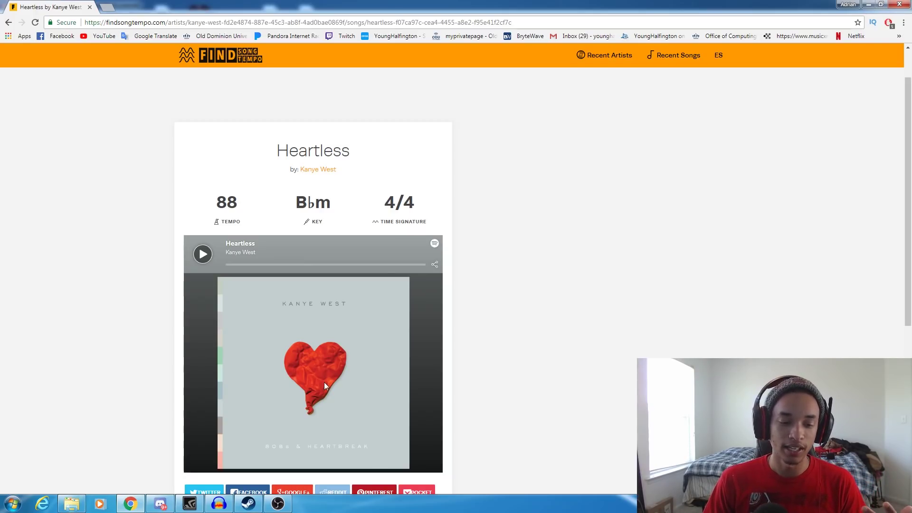
{"action": "left_click", "coordinate": [132, 504]}
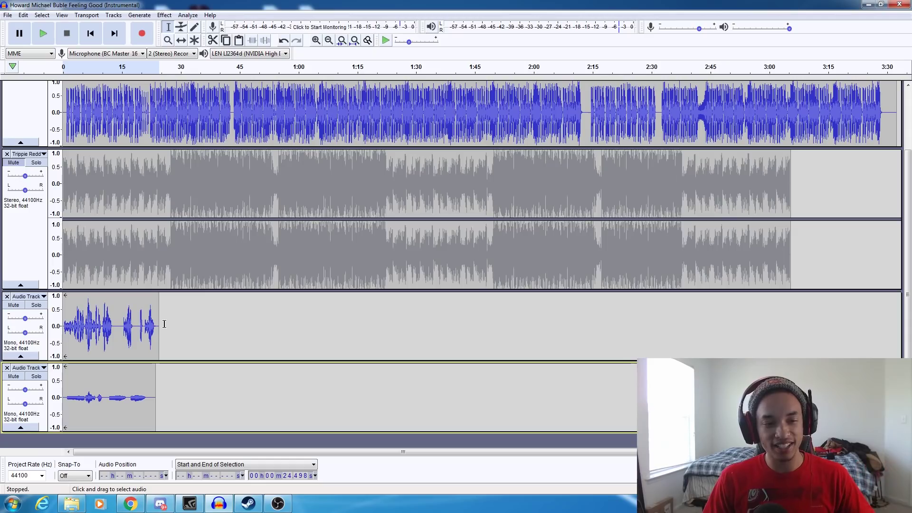
Select the recordings on both mono vocal tracks, play them with the instrumental, and stop playback
{"action": "left_click", "coordinate": [63, 320]}
{"action": "left_click_drag", "start_coordinate": [62, 319], "coordinate": [157, 404]}
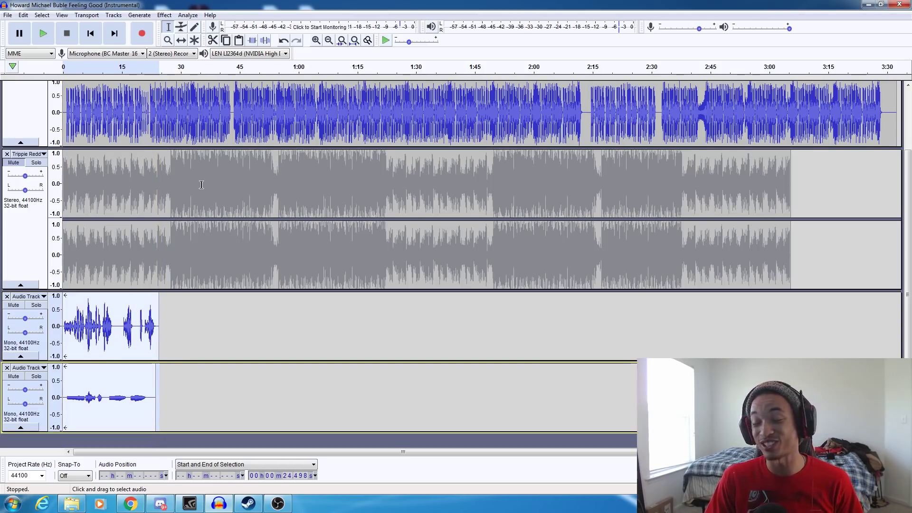
{"action": "left_click", "coordinate": [51, 33]}
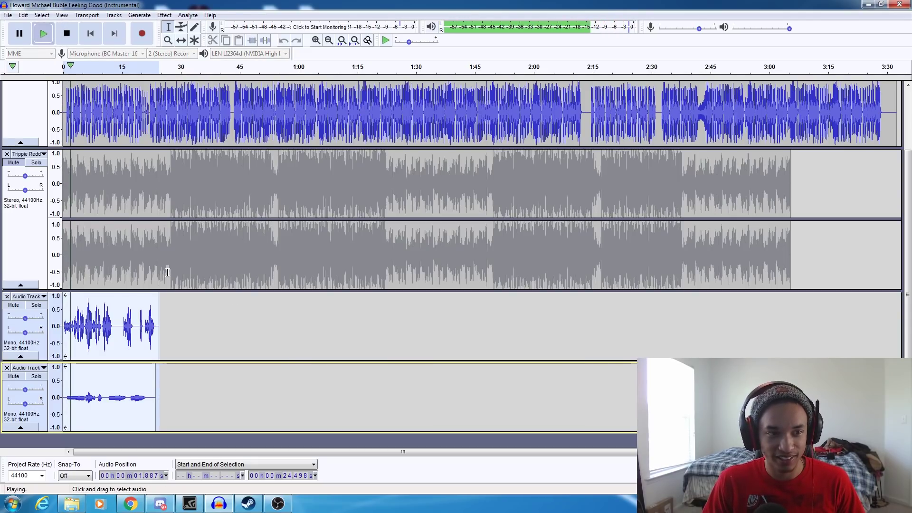
{"action": "scroll", "coordinate": [11, 127], "scroll_direction": "up", "scroll_amount": 2}
{"action": "scroll", "coordinate": [12, 124], "scroll_direction": "up", "scroll_amount": 3}
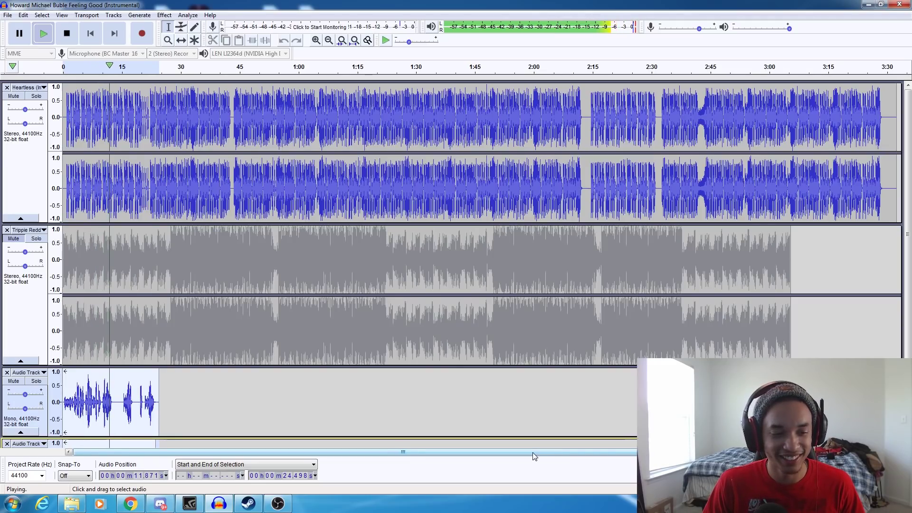
{"action": "left_click", "coordinate": [66, 33]}
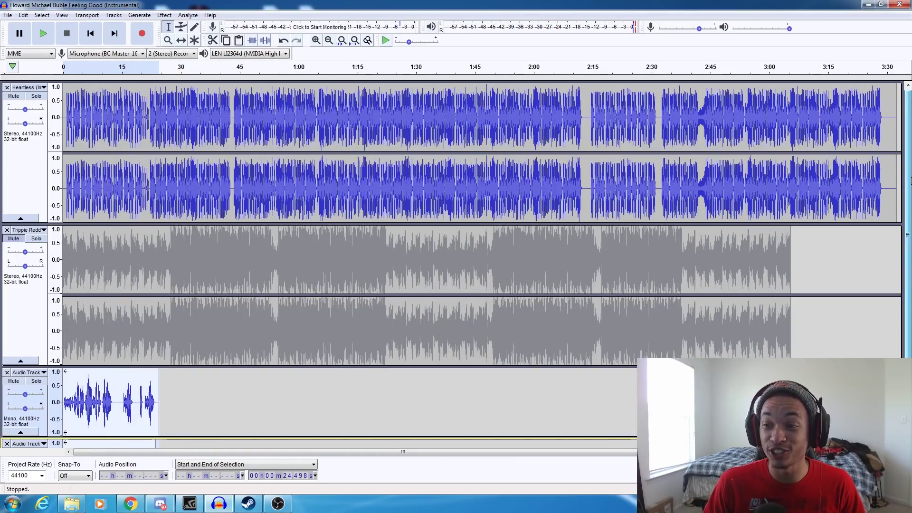
Open the Auto-Tune Evo VST effect for the two selected vocal recordings
{"action": "scroll", "coordinate": [839, 196], "scroll_direction": "down", "scroll_amount": 3}
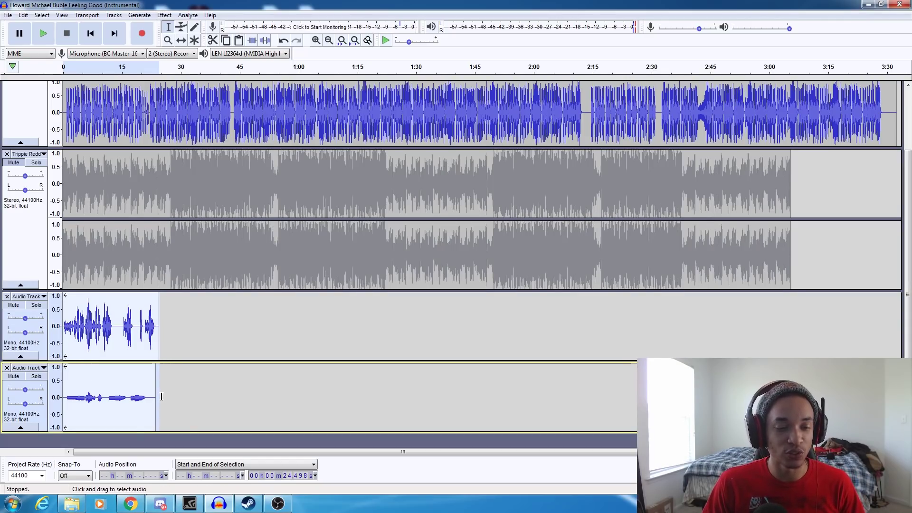
{"action": "left_click", "coordinate": [167, 16]}
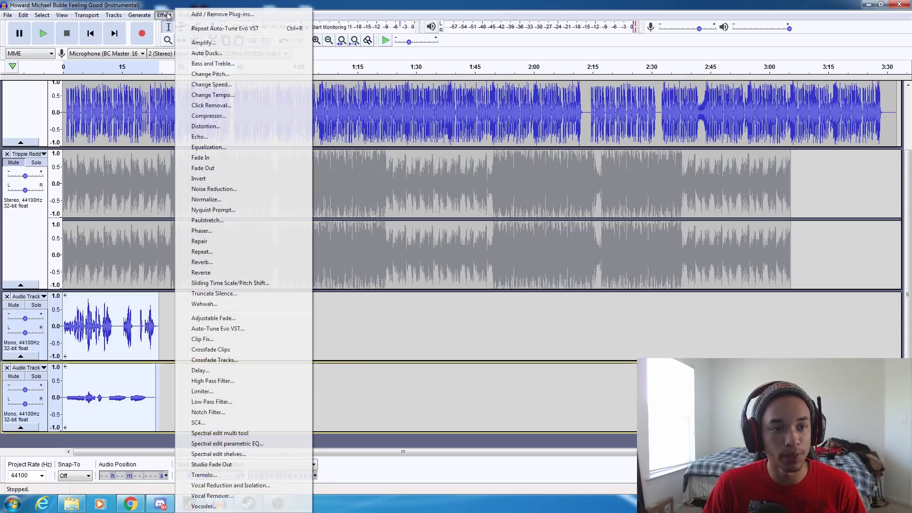
{"action": "left_click", "coordinate": [261, 329]}
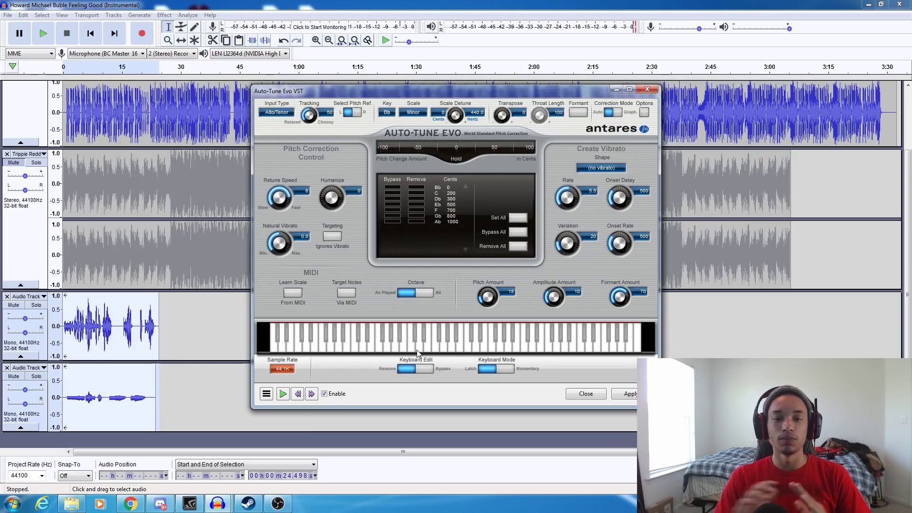
Try Db as the Auto-Tune key and look over the other available keys
{"action": "left_click", "coordinate": [384, 115]}
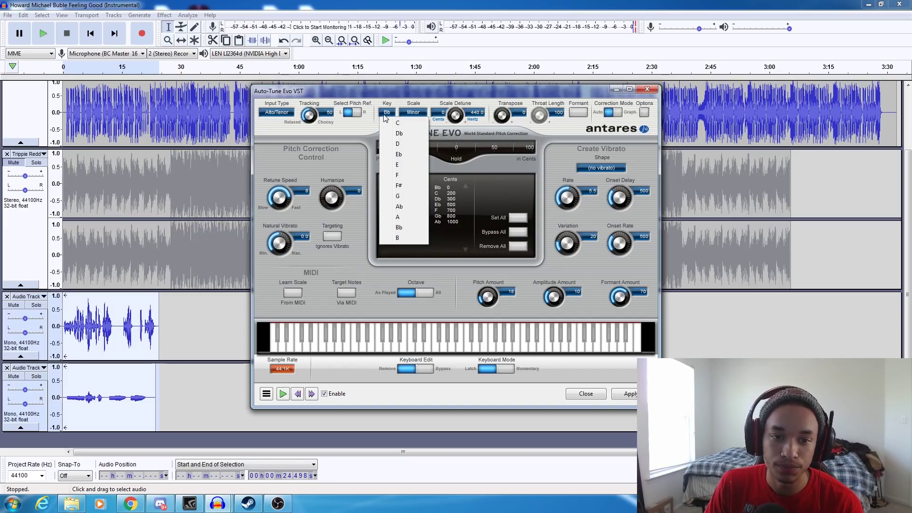
{"action": "left_click", "coordinate": [417, 135]}
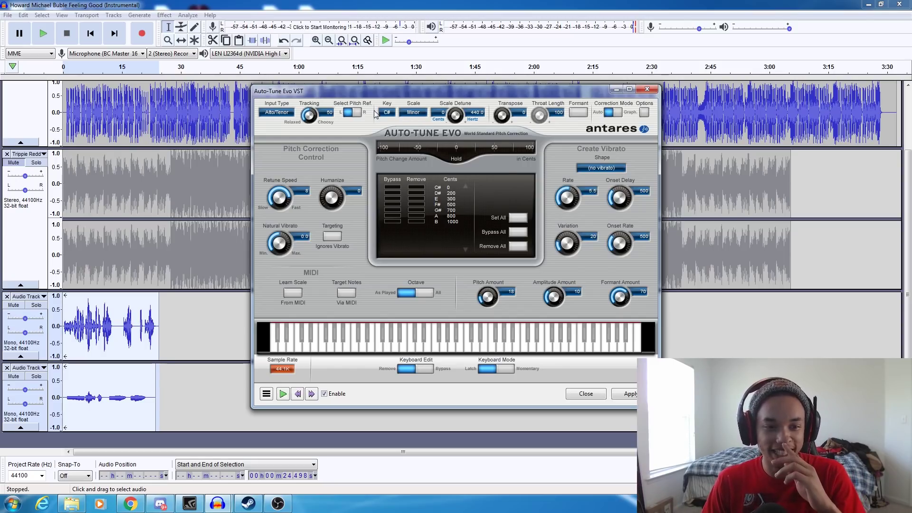
{"action": "left_click", "coordinate": [391, 119]}
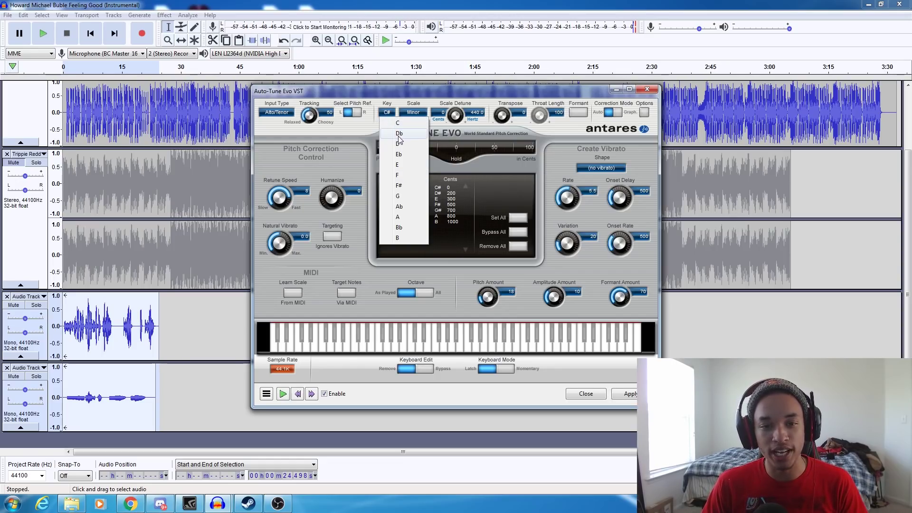
{"action": "left_click", "coordinate": [392, 114]}
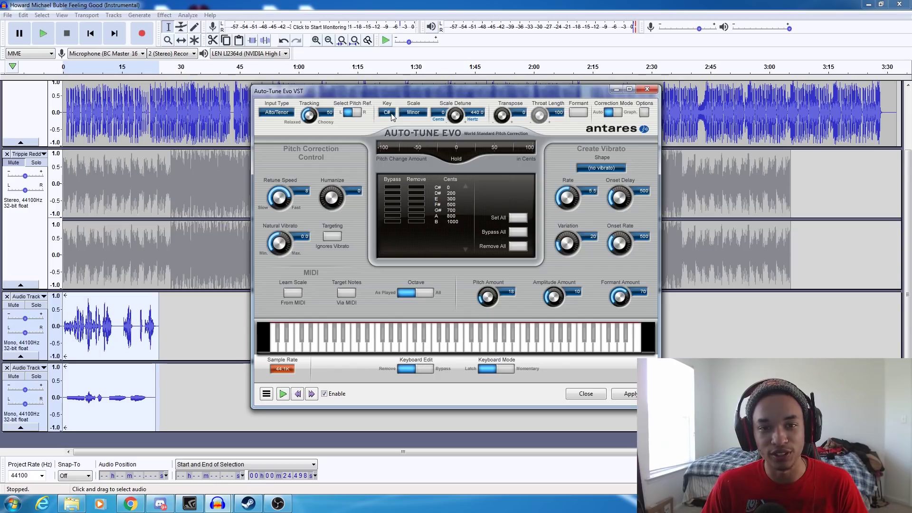
Set the Auto-Tune key to Bb and the scale to Minor, checking the key against the song's web page in Chrome
{"action": "left_click", "coordinate": [387, 113]}
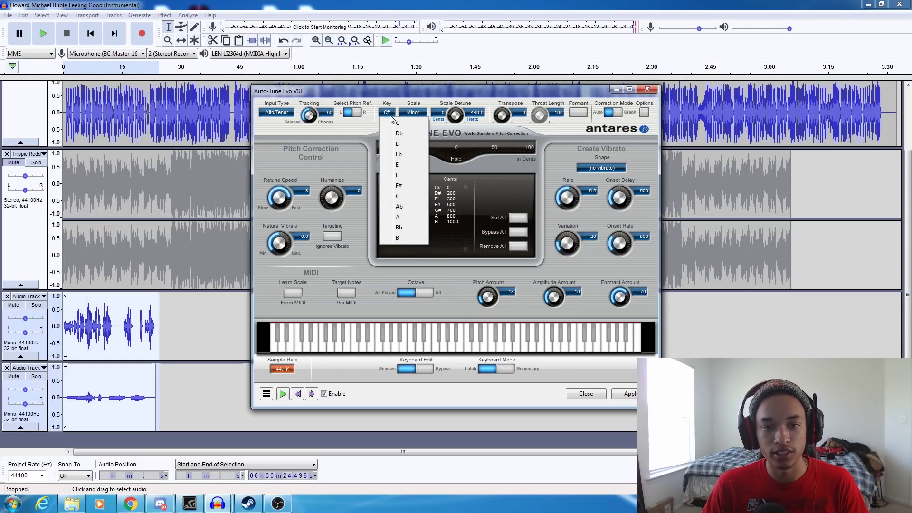
{"action": "left_click", "coordinate": [409, 228]}
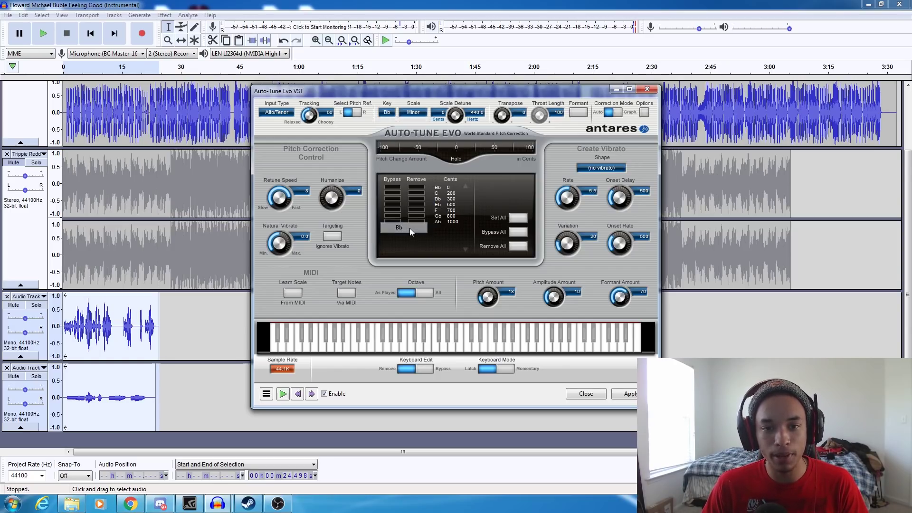
{"action": "left_click", "coordinate": [132, 504]}
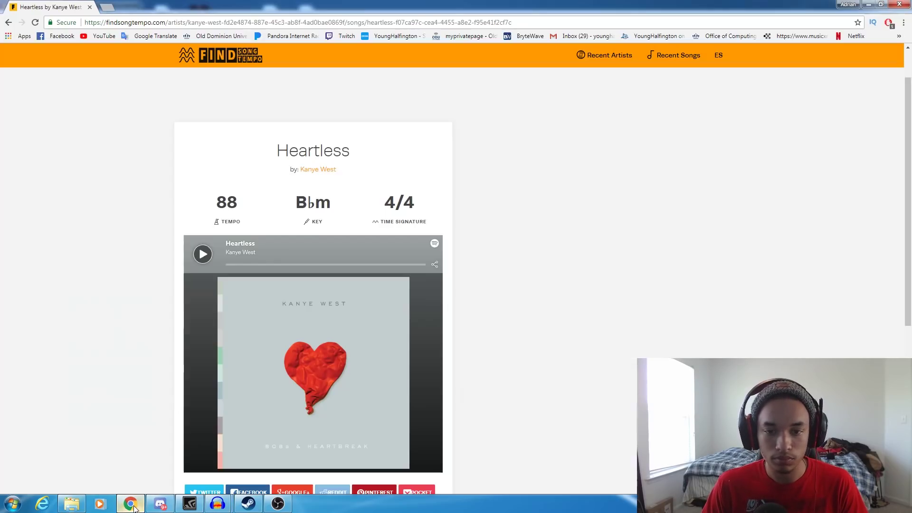
{"action": "left_click", "coordinate": [133, 505]}
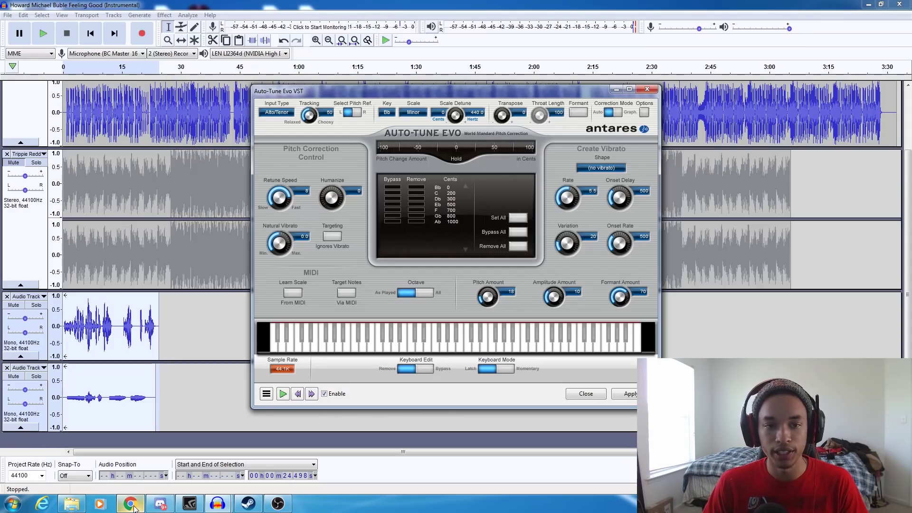
{"action": "left_click", "coordinate": [412, 113]}
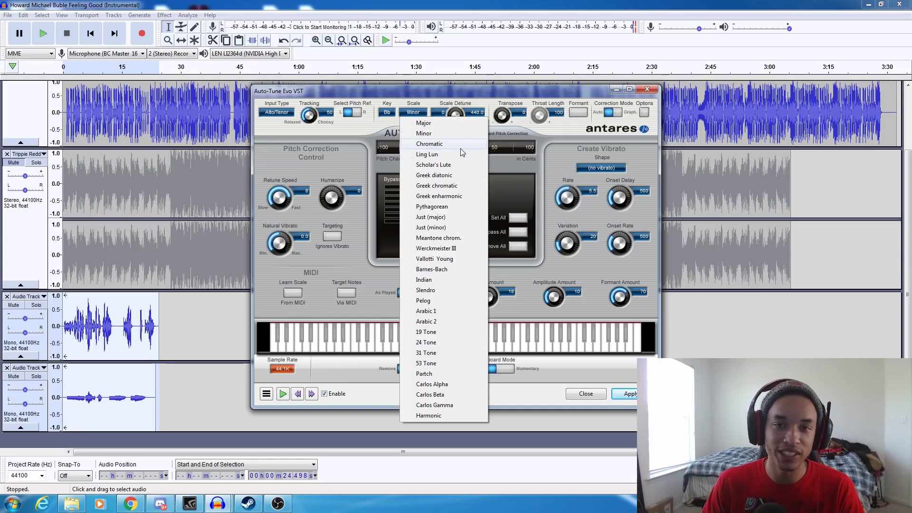
{"action": "left_click", "coordinate": [424, 135]}
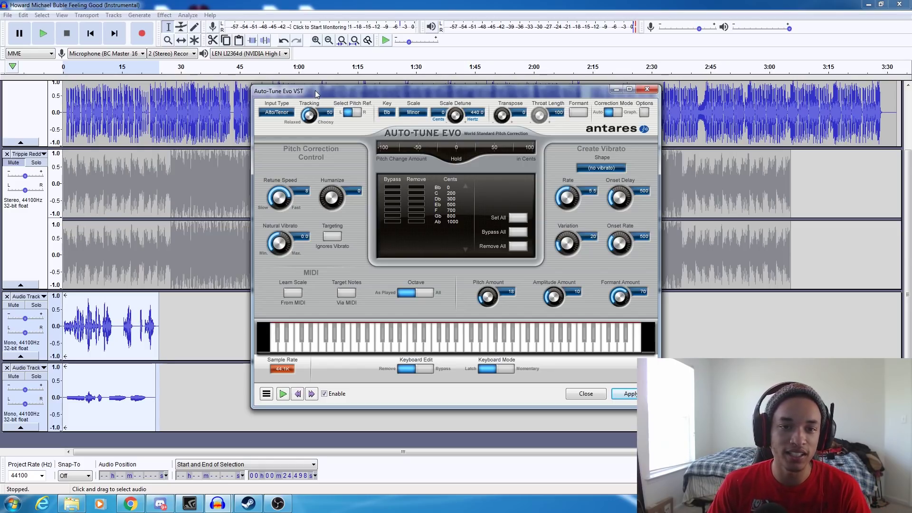
Try Tracking values of 19 and 90 in Auto-Tune, and return Tracking to 50
{"action": "left_click_drag", "start_coordinate": [313, 112], "coordinate": [320, 145]}
{"action": "left_click_drag", "start_coordinate": [287, 103], "coordinate": [288, 100]}
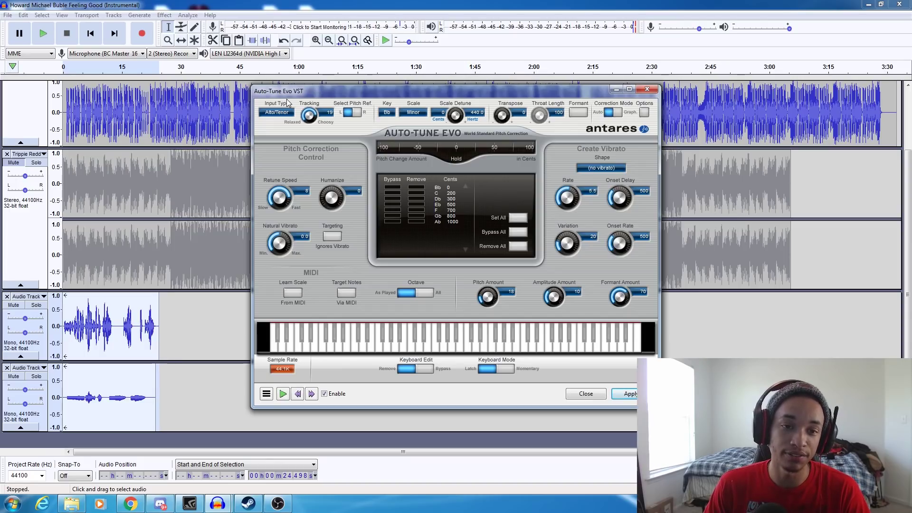
{"action": "left_click_drag", "start_coordinate": [309, 114], "coordinate": [312, 130]}
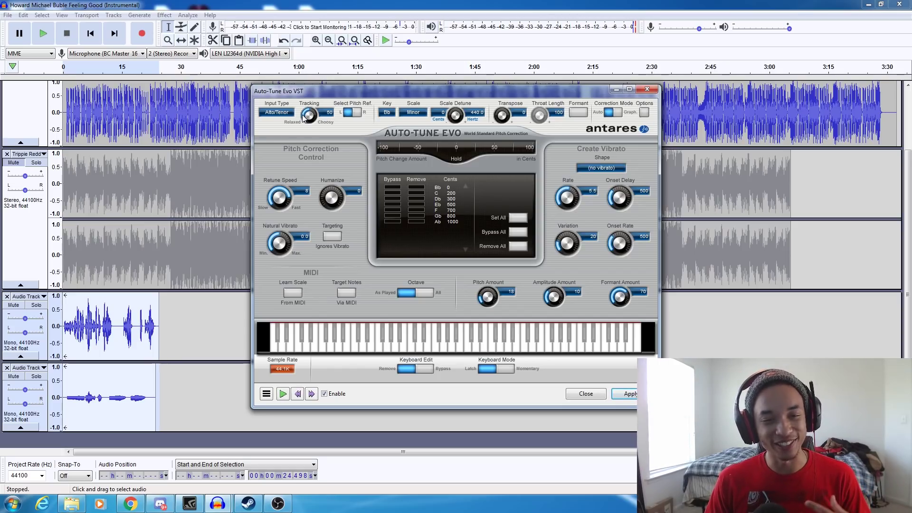
{"action": "left_click_drag", "start_coordinate": [304, 117], "coordinate": [313, 127]}
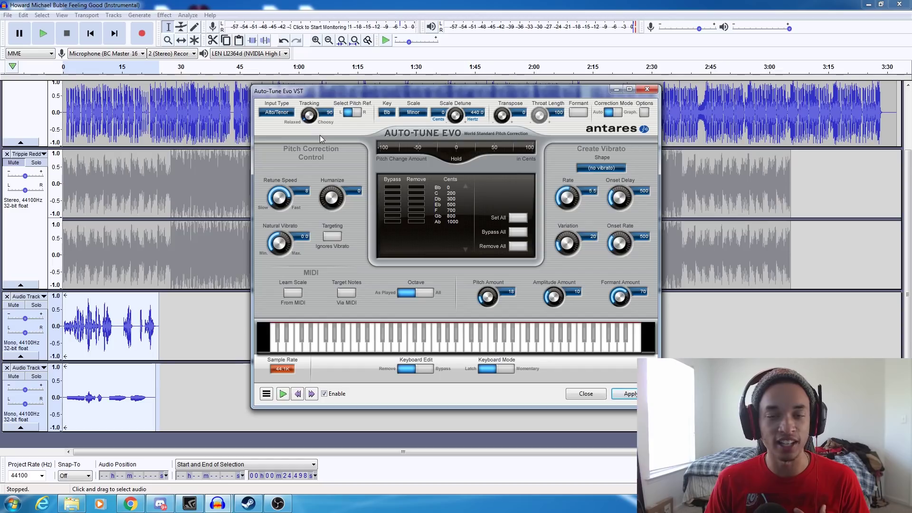
{"action": "left_click_drag", "start_coordinate": [320, 139], "coordinate": [308, 115]}
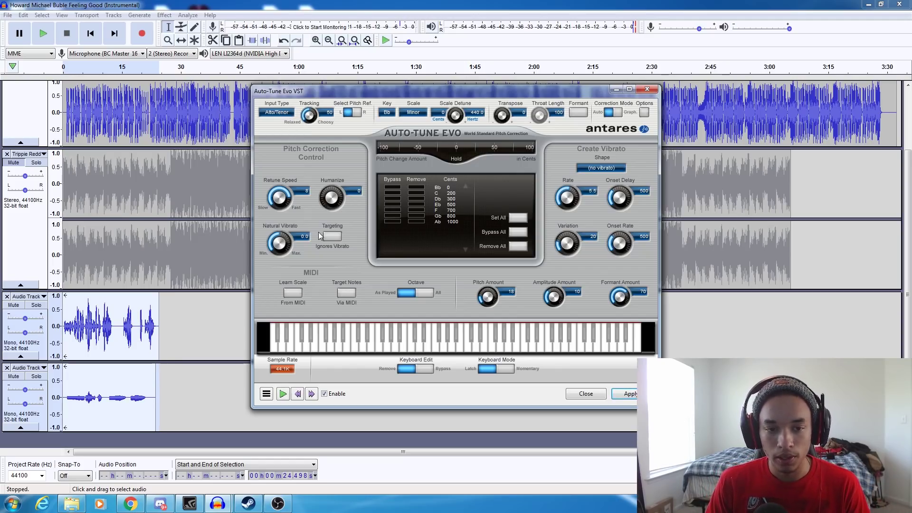
Try the Low Male and Soprano input types in Auto-Tune, and set the input type back to Alto/Tenor
{"action": "left_click", "coordinate": [279, 114]}
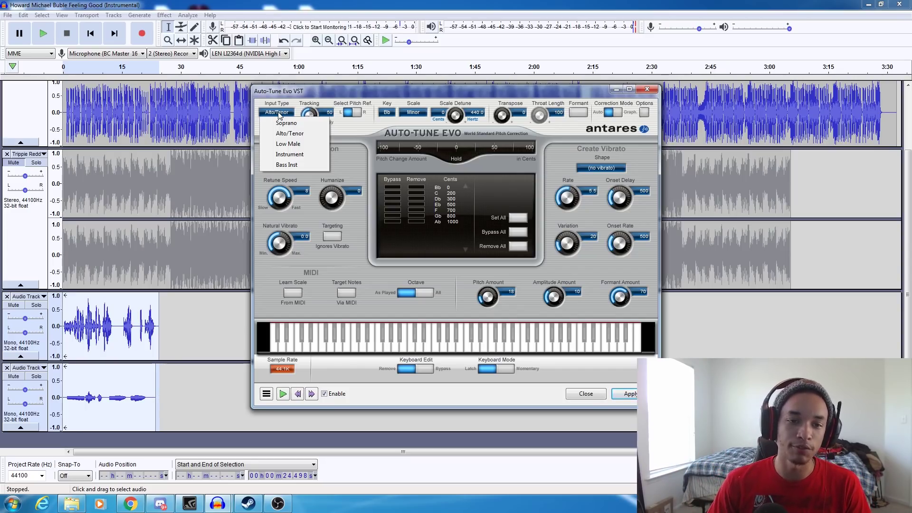
{"action": "left_click", "coordinate": [305, 145]}
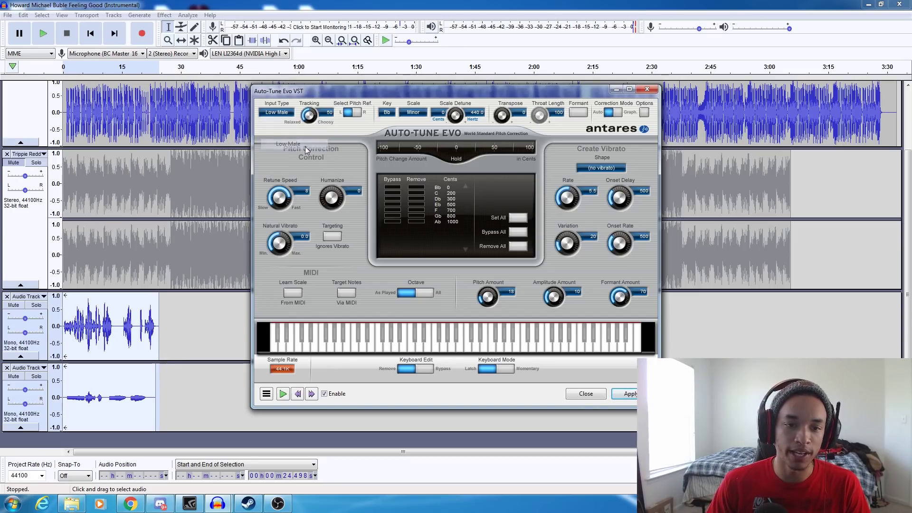
{"action": "left_click", "coordinate": [283, 113]}
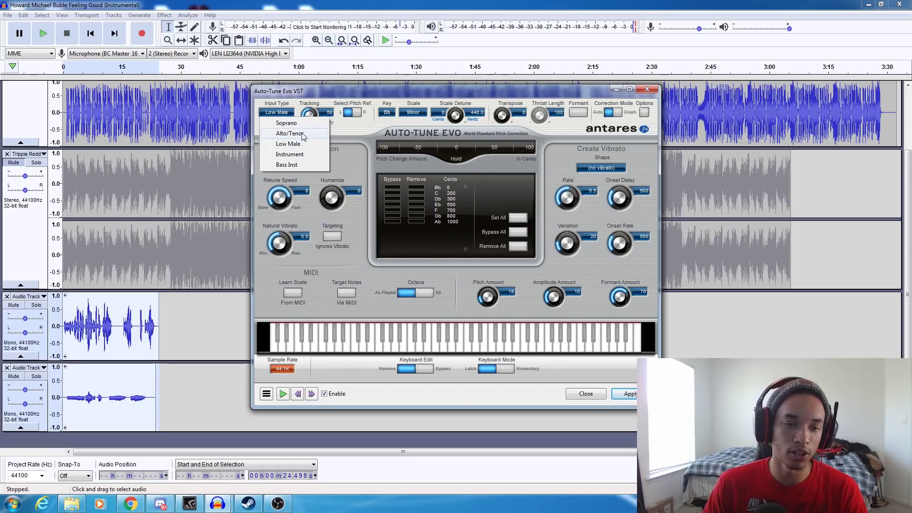
{"action": "left_click", "coordinate": [303, 135]}
{"action": "left_click", "coordinate": [284, 114]}
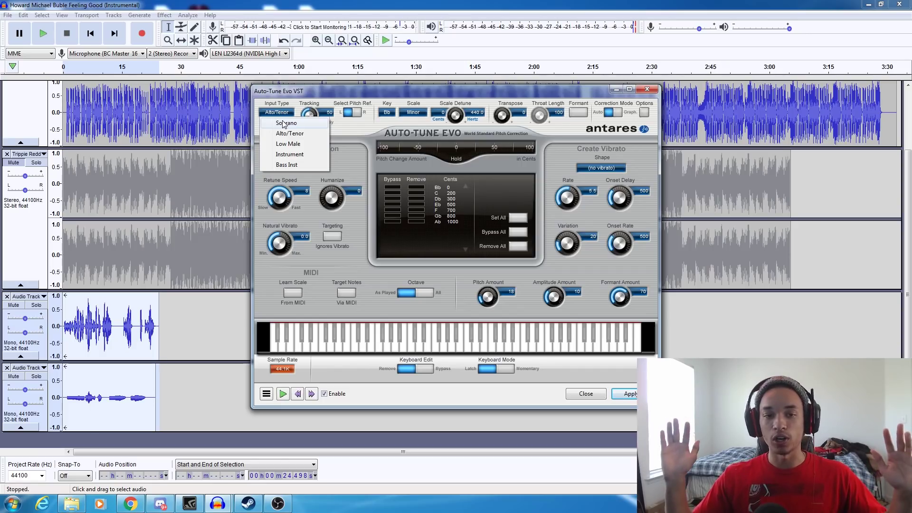
{"action": "left_click", "coordinate": [284, 123]}
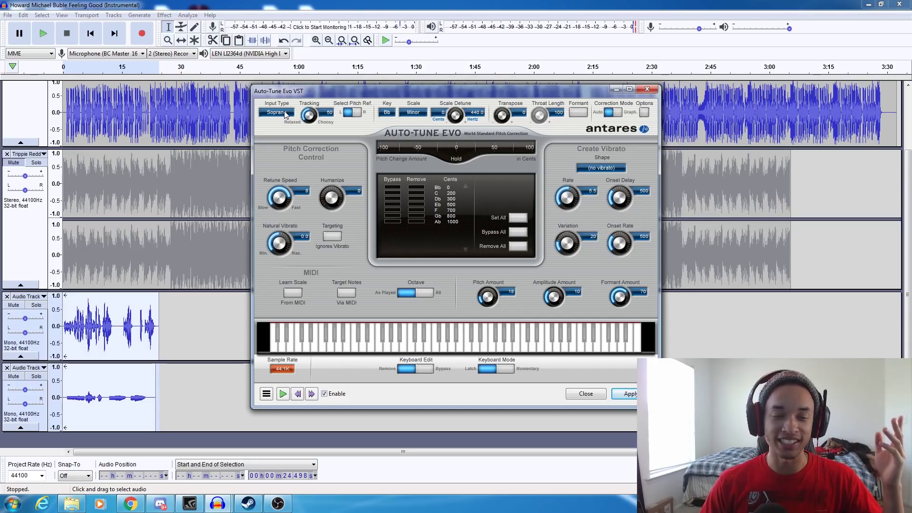
{"action": "left_click", "coordinate": [285, 114]}
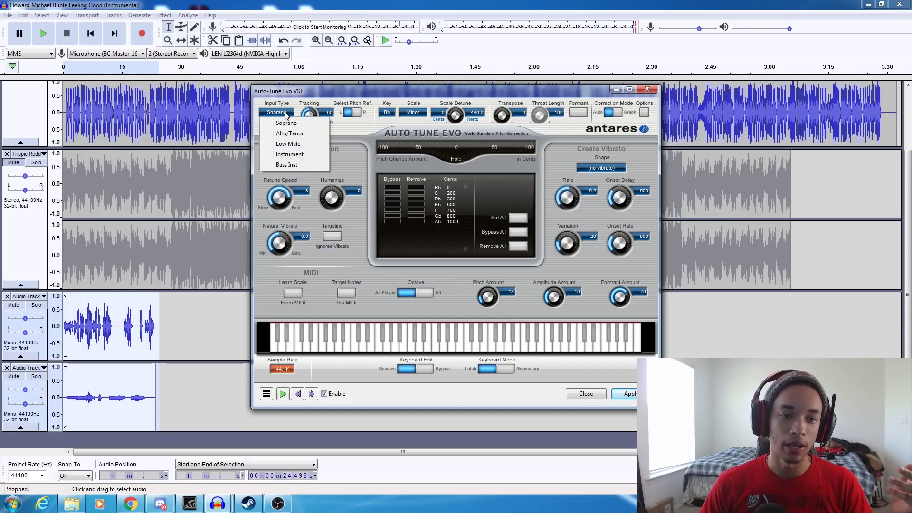
{"action": "left_click", "coordinate": [301, 134]}
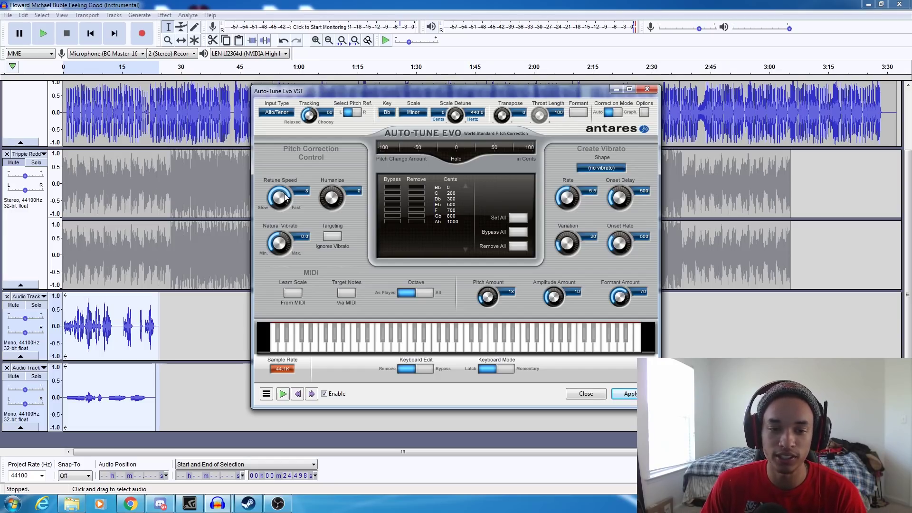
Preview the vocals in Auto-Tune with a slow Retune Speed, and set Retune Speed back to 8
{"action": "left_click_drag", "start_coordinate": [285, 198], "coordinate": [288, 199]}
{"action": "left_click_drag", "start_coordinate": [294, 236], "coordinate": [294, 239]}
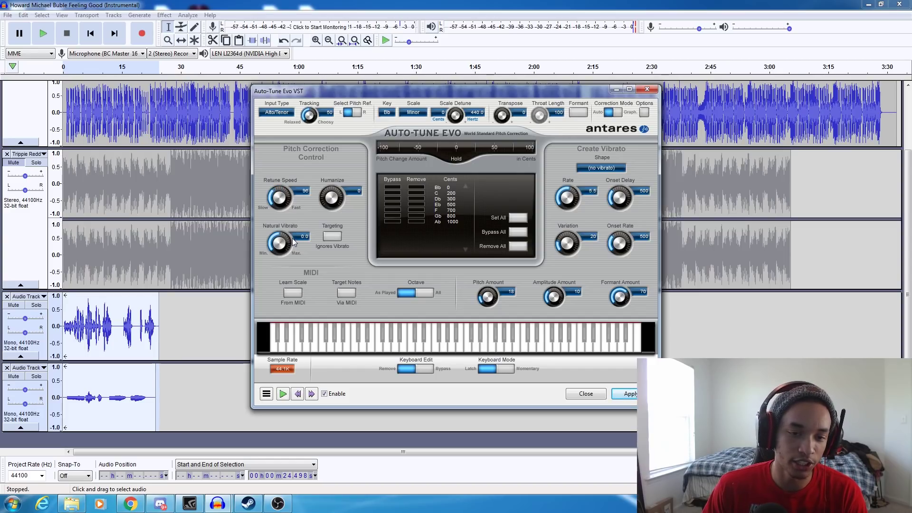
{"action": "left_click", "coordinate": [281, 394]}
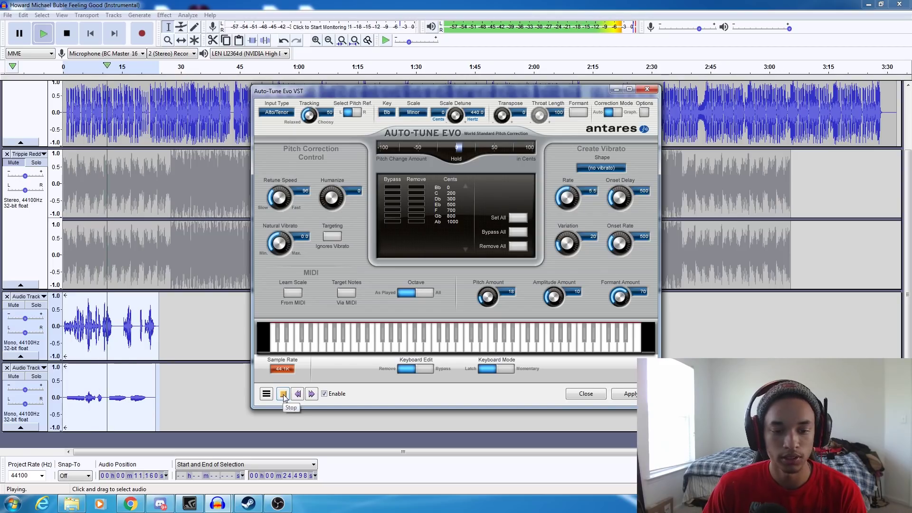
{"action": "left_click", "coordinate": [283, 394]}
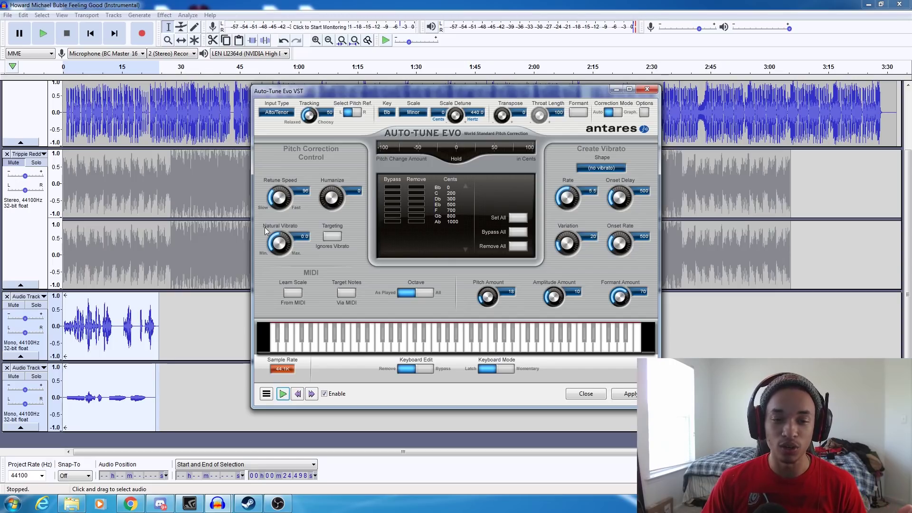
{"action": "left_click_drag", "start_coordinate": [281, 200], "coordinate": [283, 164]}
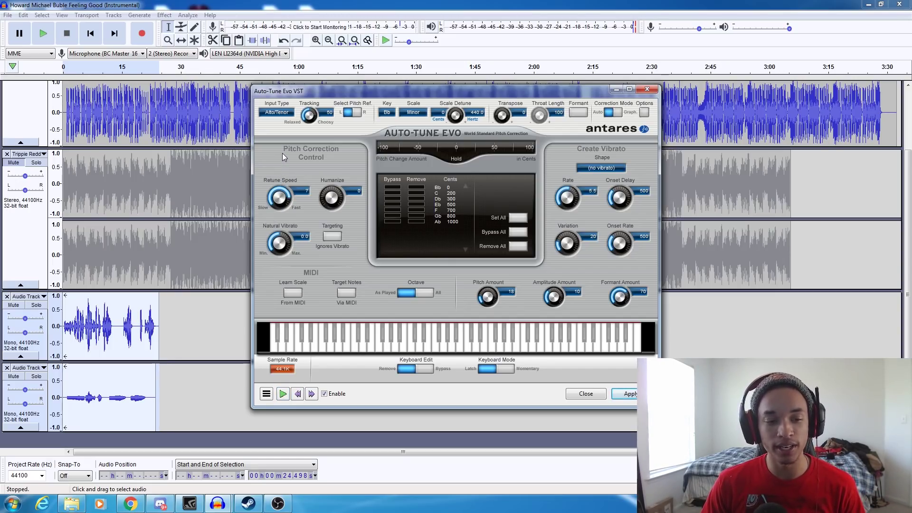
{"action": "left_click_drag", "start_coordinate": [284, 195], "coordinate": [285, 198]}
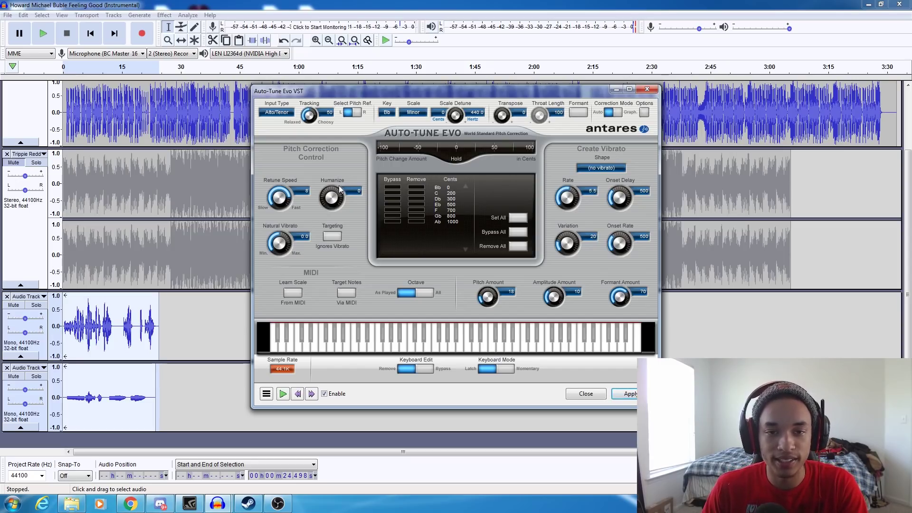
Try Humanize values of 59, 44 and 48 and the Ignores Vibrato targeting option in Auto-Tune, and reset both
{"action": "left_click_drag", "start_coordinate": [338, 188], "coordinate": [315, 190]}
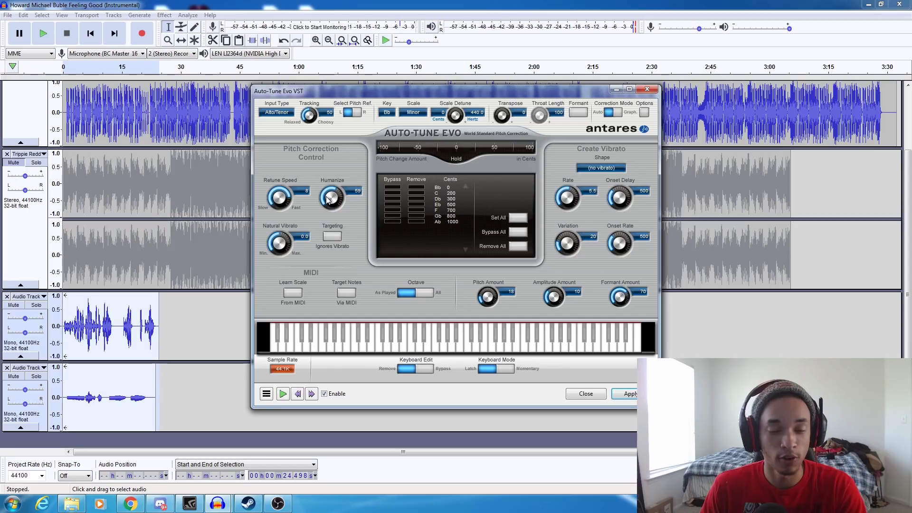
{"action": "left_click_drag", "start_coordinate": [326, 200], "coordinate": [320, 236]}
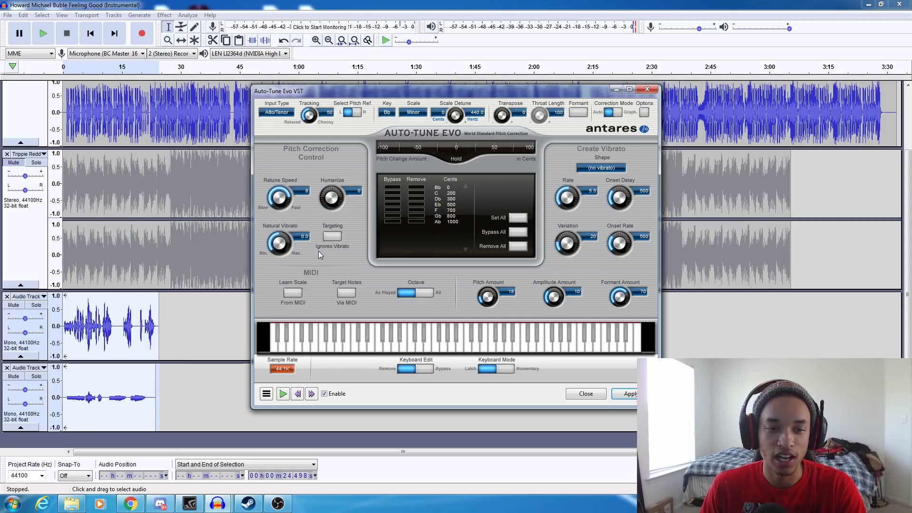
{"action": "left_click_drag", "start_coordinate": [334, 208], "coordinate": [332, 195]}
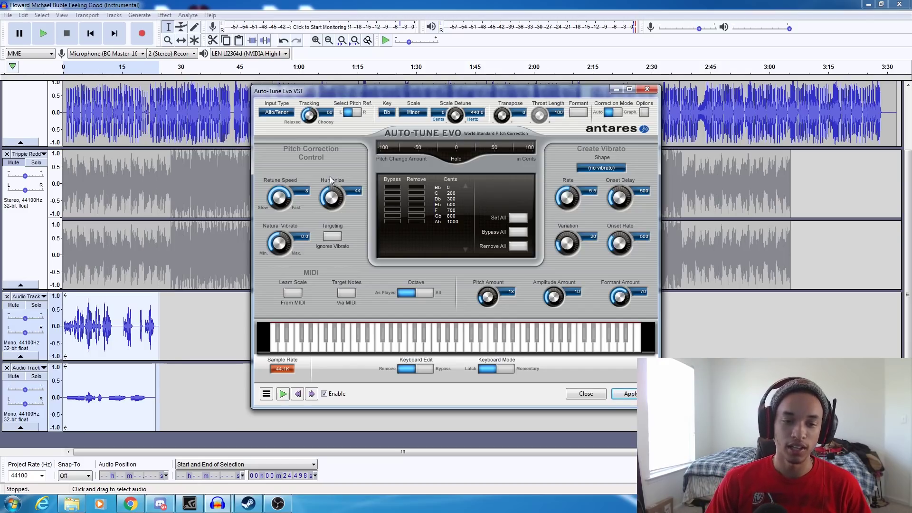
{"action": "left_click_drag", "start_coordinate": [329, 187], "coordinate": [325, 193]}
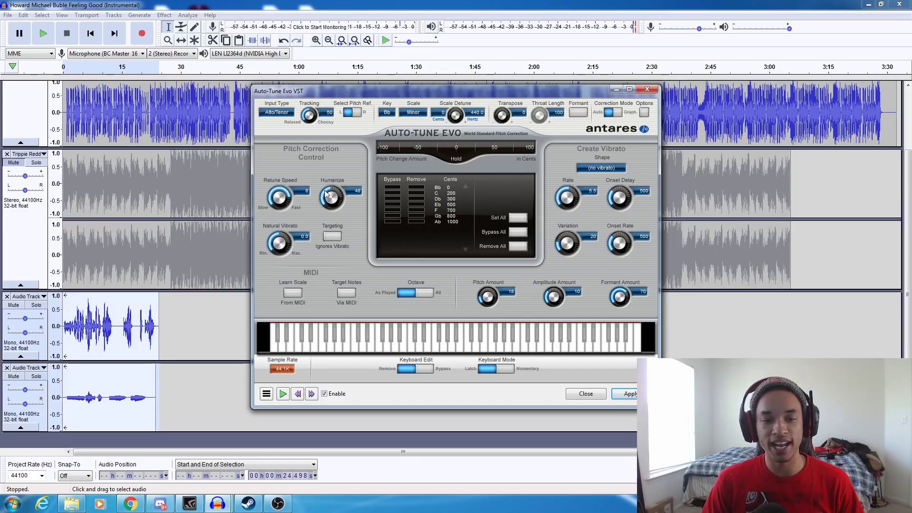
{"action": "left_click_drag", "start_coordinate": [327, 195], "coordinate": [324, 206]}
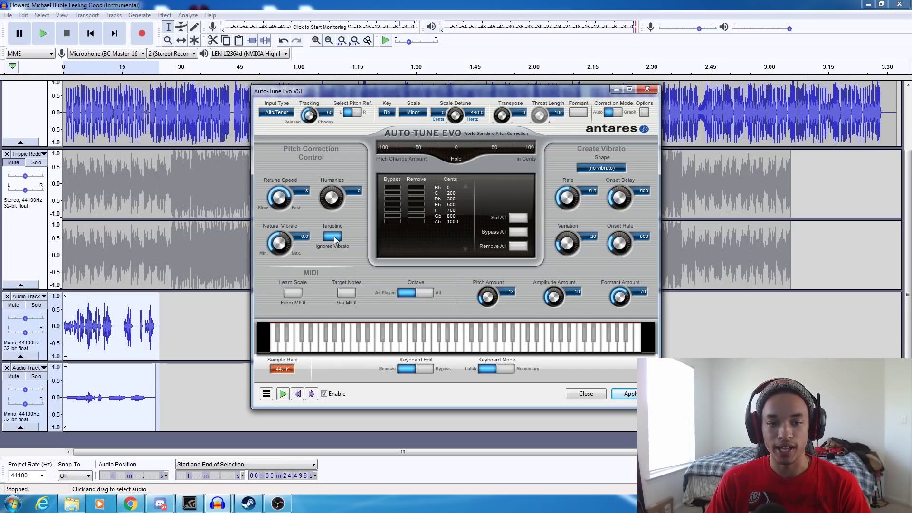
{"action": "left_click", "coordinate": [334, 236]}
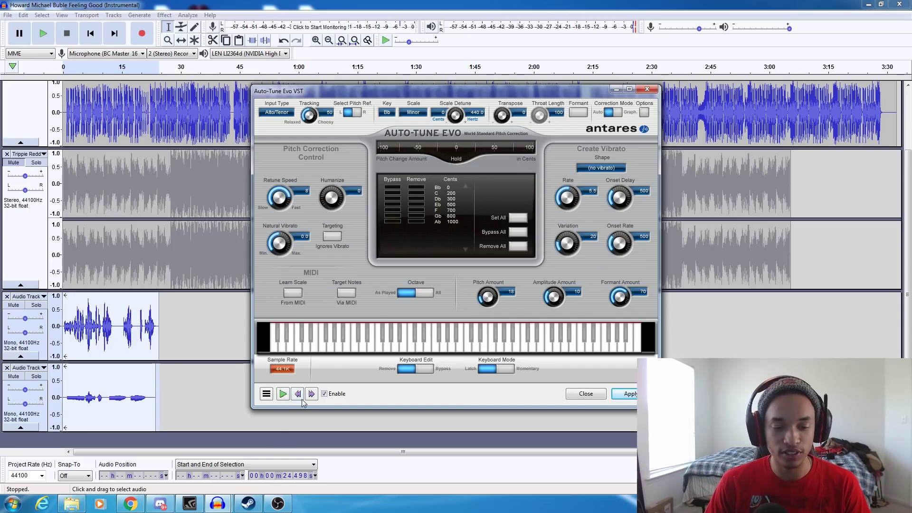
Preview the selected vocals with Retune Speed 8 and Humanize 0 in Auto-Tune
{"action": "left_click", "coordinate": [281, 395]}
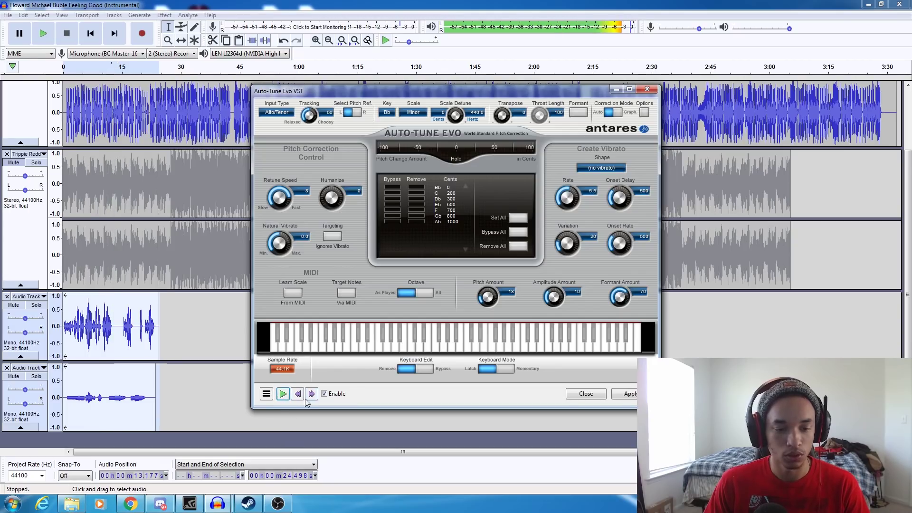
{"action": "left_click", "coordinate": [282, 395]}
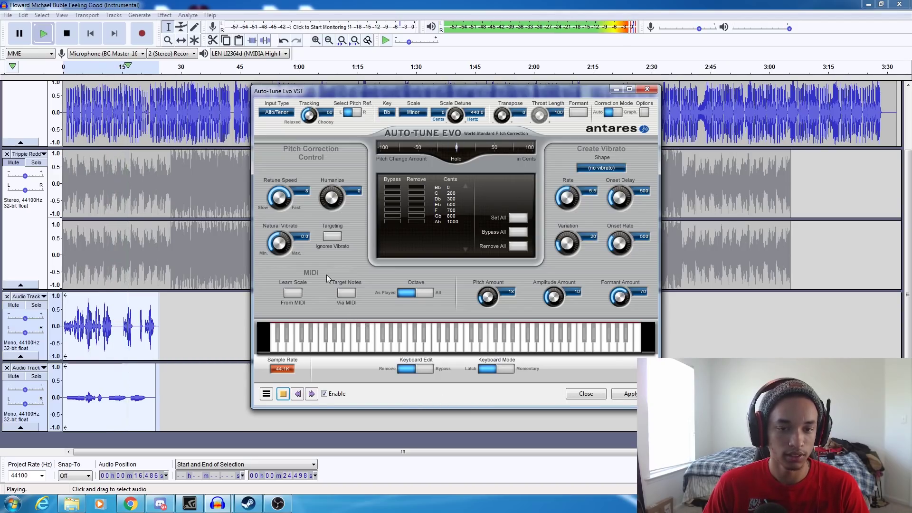
{"action": "left_click", "coordinate": [282, 395]}
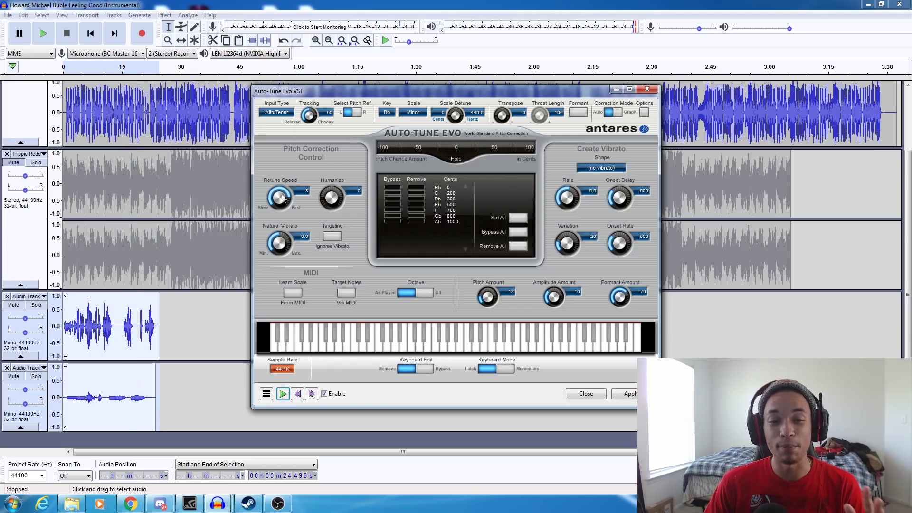
Apply Auto-Tune to the selected vocals with a Retune Speed of 4, and play back the result
{"action": "left_click_drag", "start_coordinate": [282, 198], "coordinate": [286, 192]}
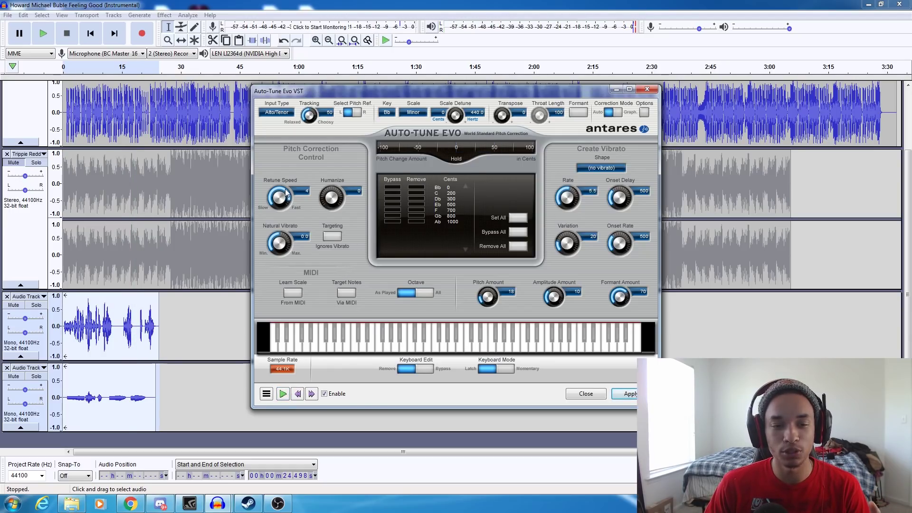
{"action": "left_click", "coordinate": [630, 395]}
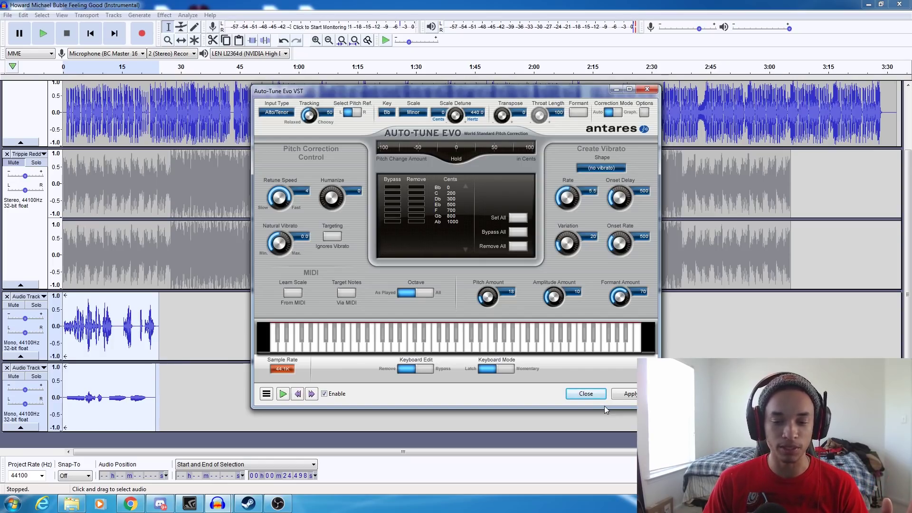
{"action": "left_click", "coordinate": [622, 395]}
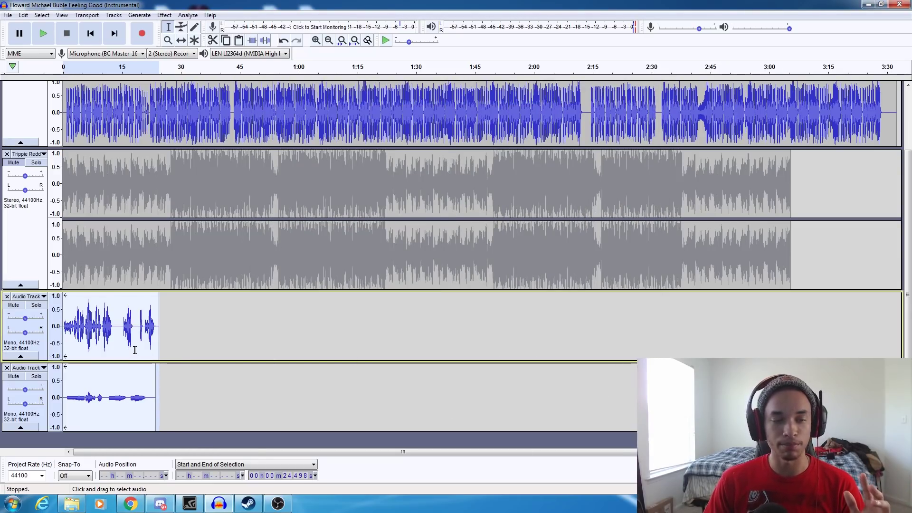
{"action": "left_click", "coordinate": [42, 44]}
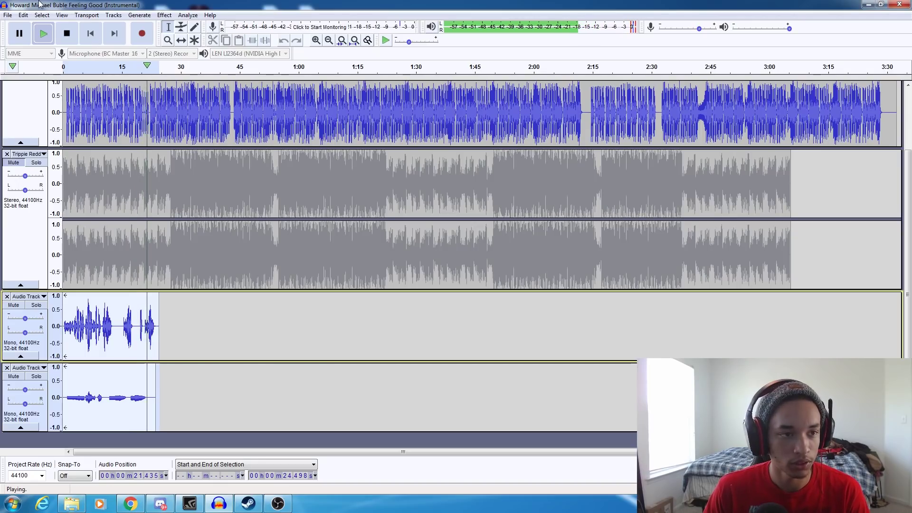
{"action": "left_click", "coordinate": [68, 34]}
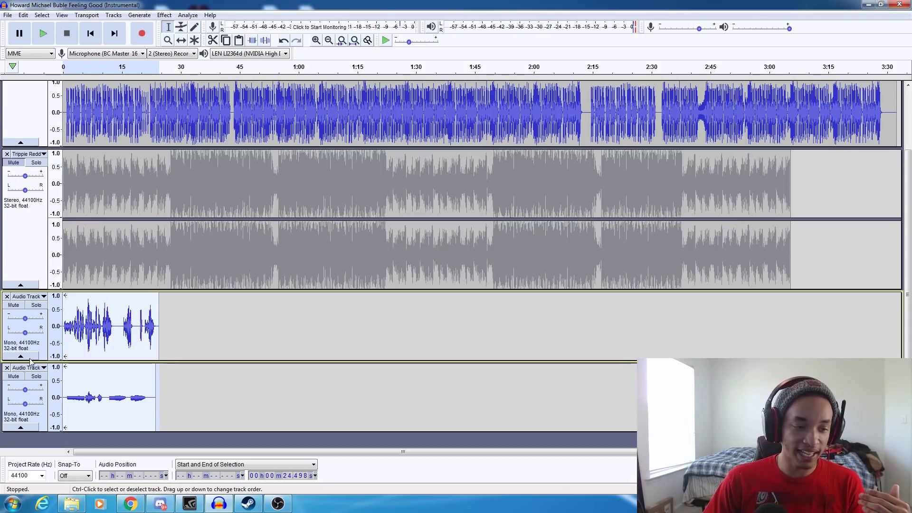
Mute both recorded vocal tracks and the Heartless instrumental track
{"action": "left_click", "coordinate": [17, 378]}
{"action": "left_click", "coordinate": [13, 305]}
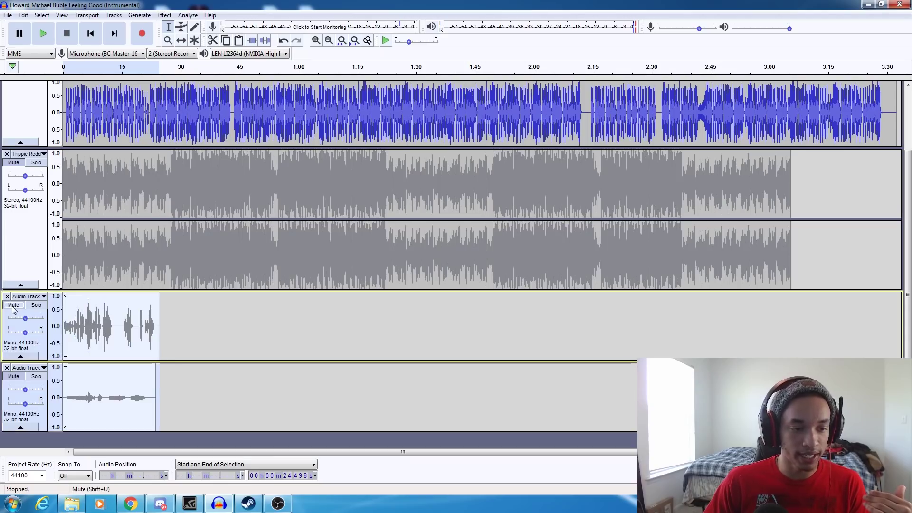
{"action": "scroll", "coordinate": [40, 123], "scroll_direction": "up", "scroll_amount": 1}
{"action": "scroll", "coordinate": [40, 123], "scroll_direction": "up", "scroll_amount": 2}
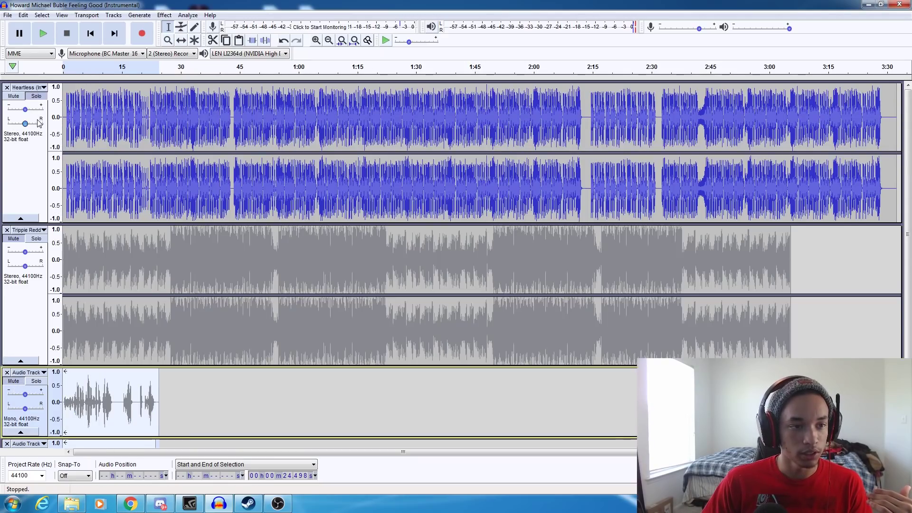
{"action": "left_click", "coordinate": [13, 96]}
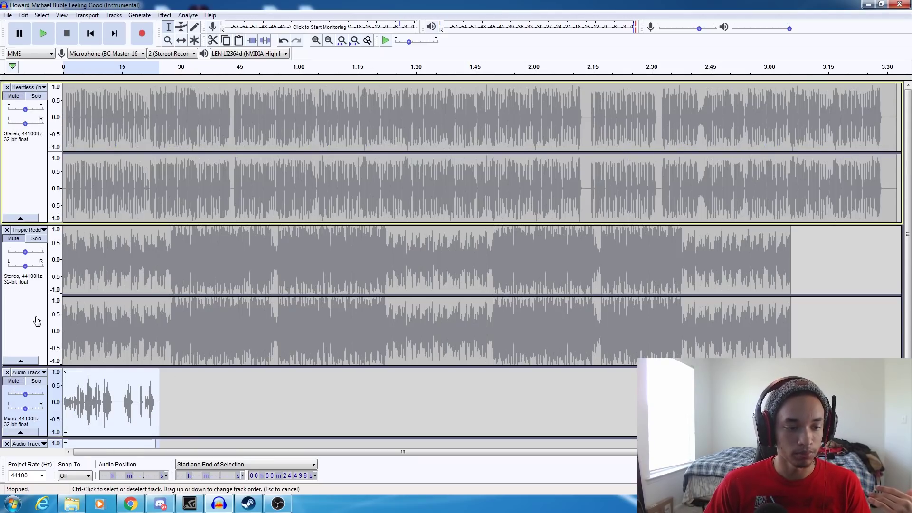
Move the Trippie Redd track below the vocal tracks, unmute it, and listen to it from about 25.7 seconds
{"action": "left_click_drag", "start_coordinate": [29, 451], "coordinate": [25, 417]}
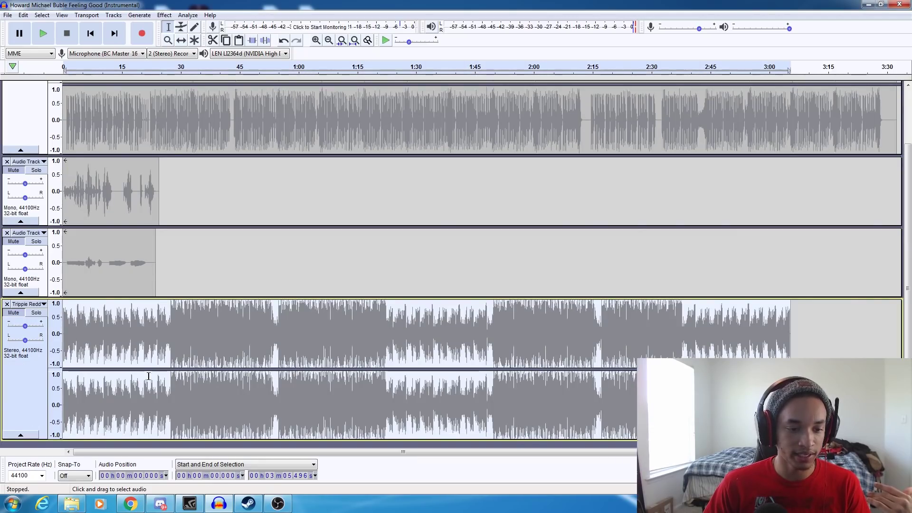
{"action": "left_click", "coordinate": [17, 312]}
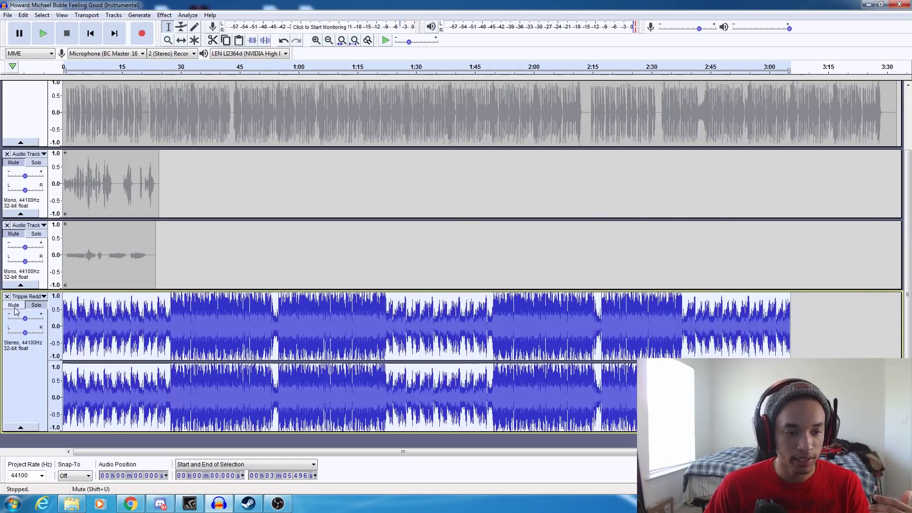
{"action": "left_click", "coordinate": [164, 324]}
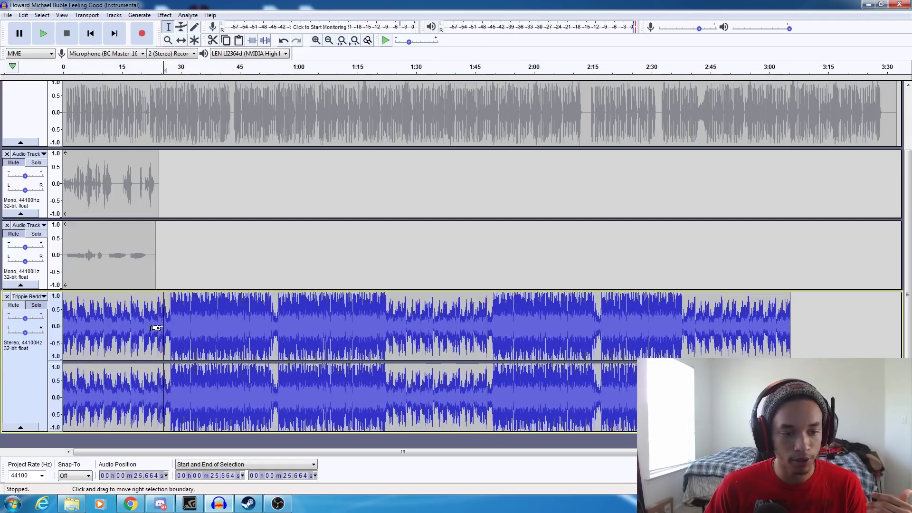
{"action": "left_click", "coordinate": [51, 29]}
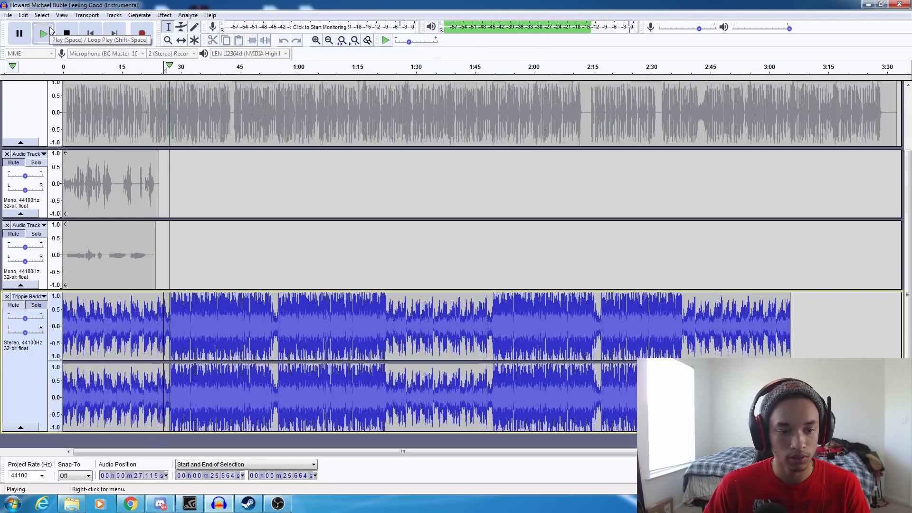
{"action": "left_click", "coordinate": [73, 33]}
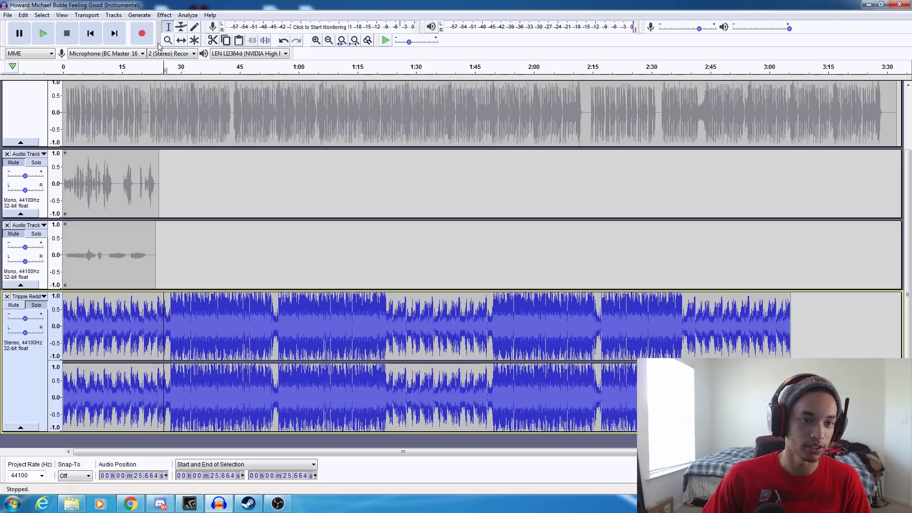
Add a new mono track and record vocals on it over the Trippie Redd beat, starting at about 23.6 seconds
{"action": "left_click", "coordinate": [139, 14]}
{"action": "mouse_move", "coordinate": [115, 16]}
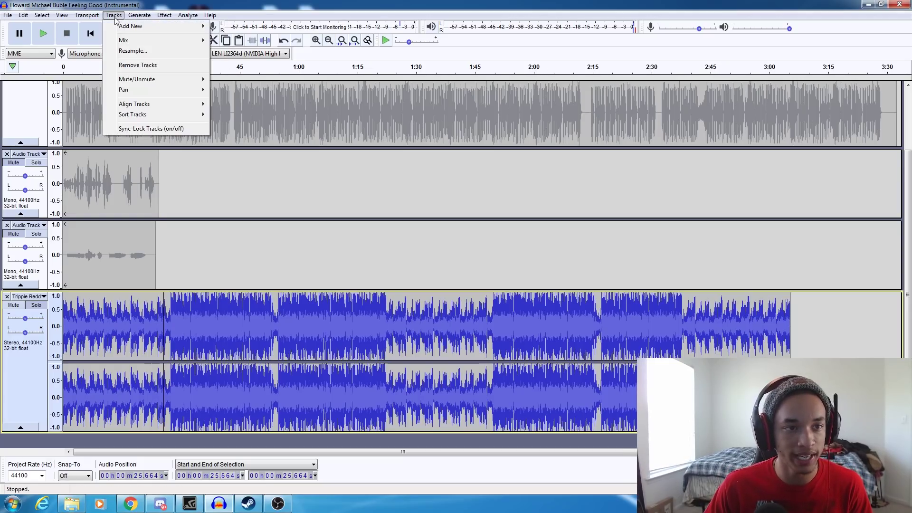
{"action": "mouse_move", "coordinate": [142, 28]}
{"action": "left_click", "coordinate": [239, 26]}
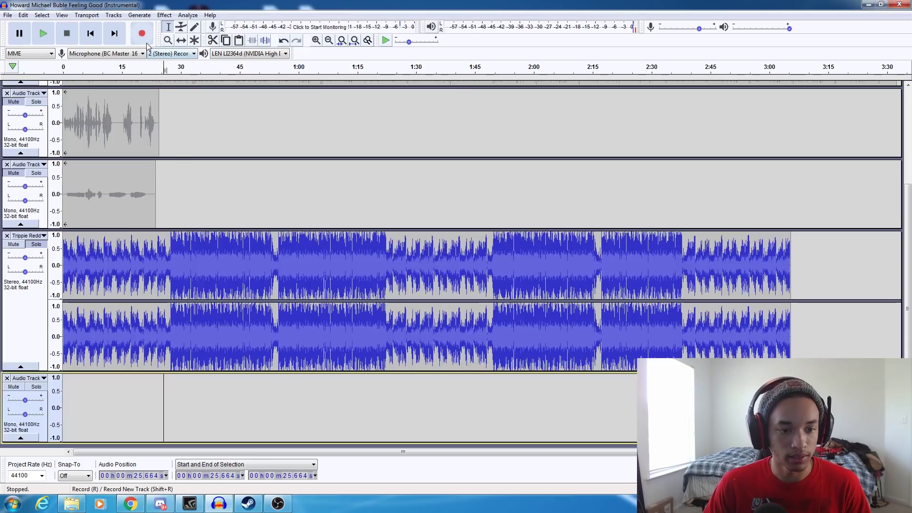
{"action": "left_click", "coordinate": [155, 332]}
{"action": "left_click", "coordinate": [141, 33]}
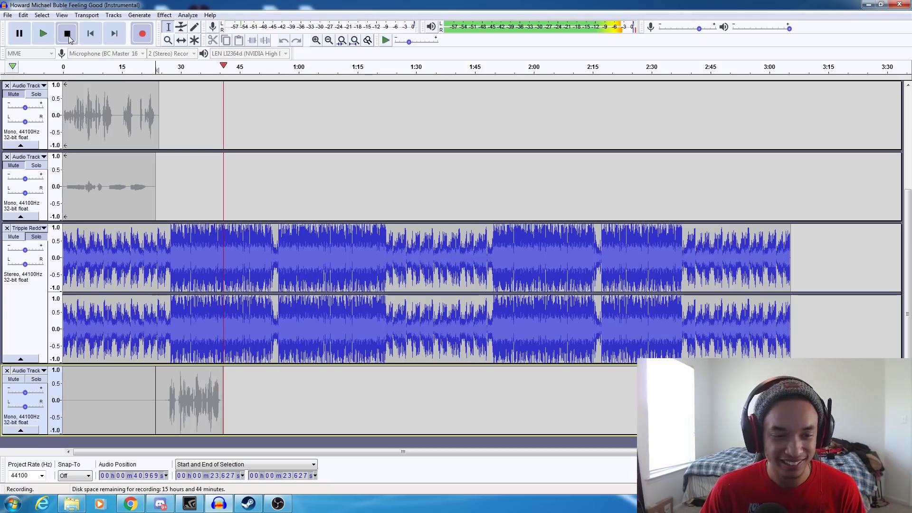
{"action": "left_click", "coordinate": [68, 37]}
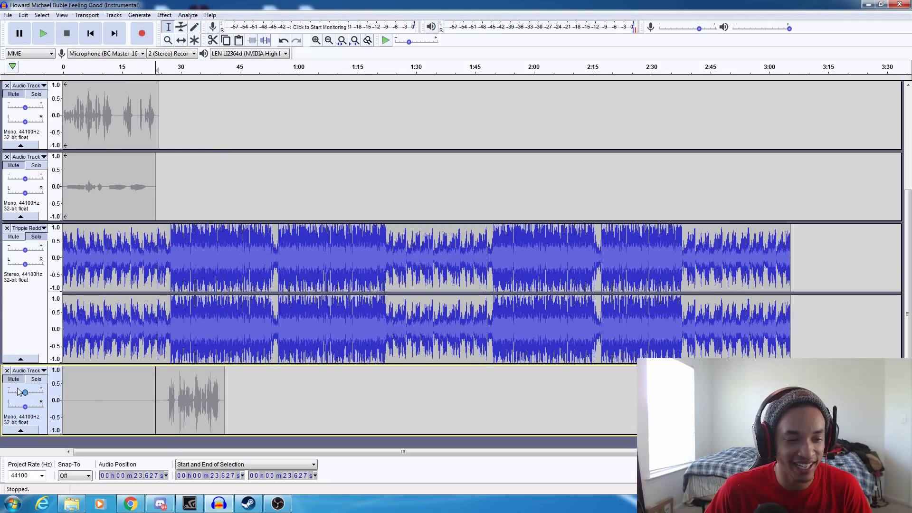
Unmute the new vocal recording, select it from about 26.1 to 40.6 seconds, and play the selection
{"action": "left_click", "coordinate": [13, 379]}
{"action": "left_click_drag", "start_coordinate": [165, 404], "coordinate": [223, 395]}
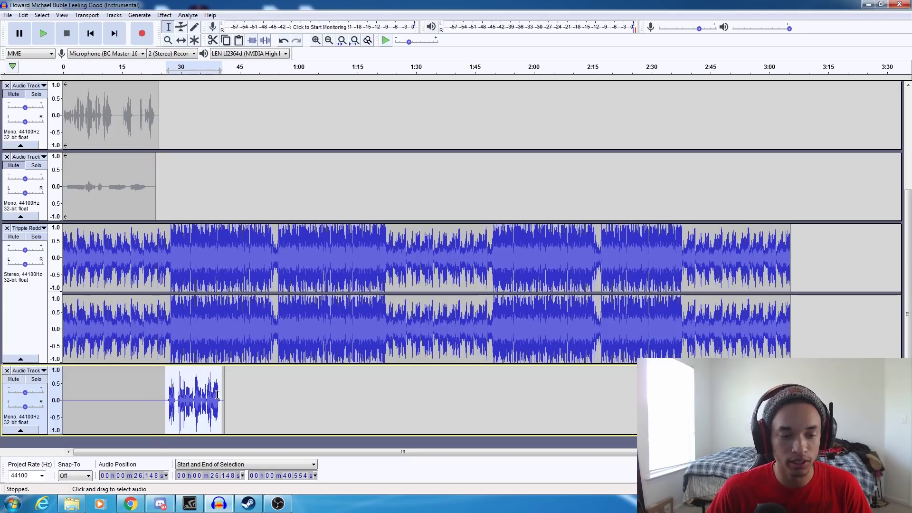
{"action": "left_click", "coordinate": [43, 42]}
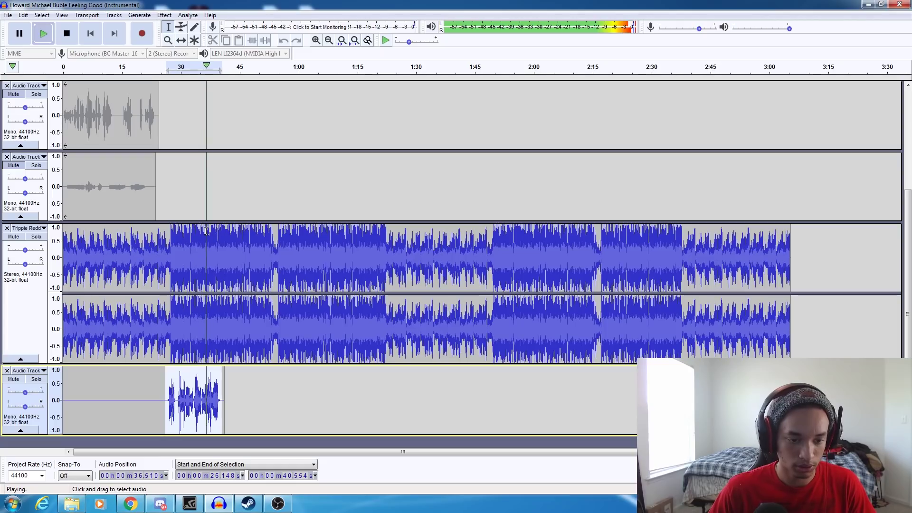
{"action": "left_click", "coordinate": [74, 36]}
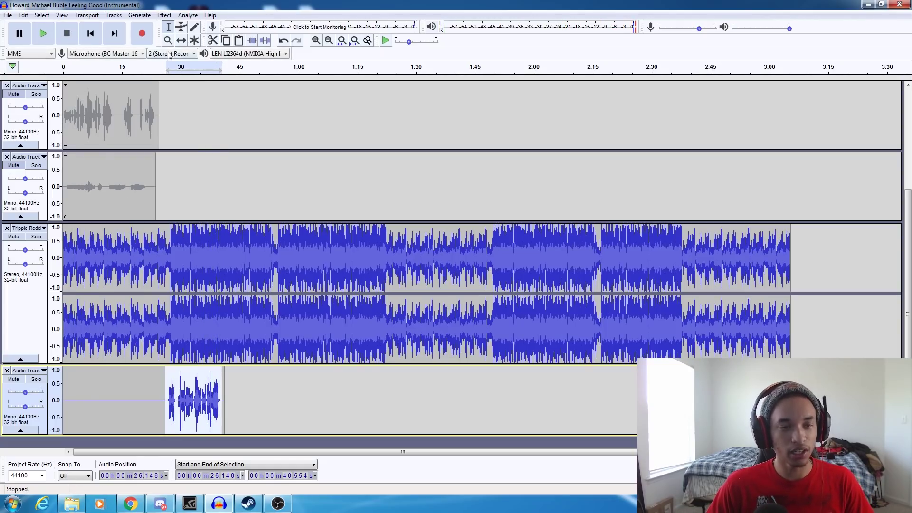
Switch to Chrome, search Find Song Tempo for "hellboy trippie redd", and open the Hellboy song page to check its key
{"action": "left_click", "coordinate": [164, 15]}
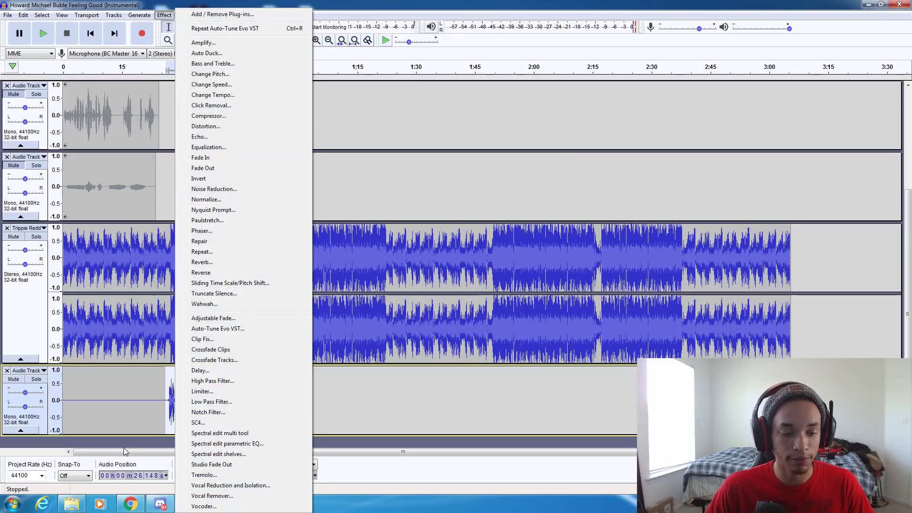
{"action": "key", "text": "Escape"}
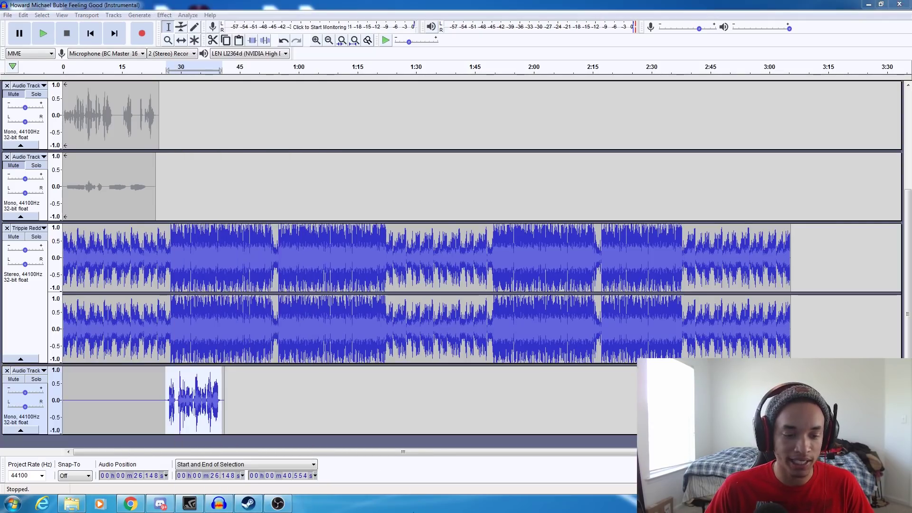
{"action": "left_click", "coordinate": [130, 504]}
{"action": "scroll", "coordinate": [377, 116], "scroll_direction": "up", "scroll_amount": 1}
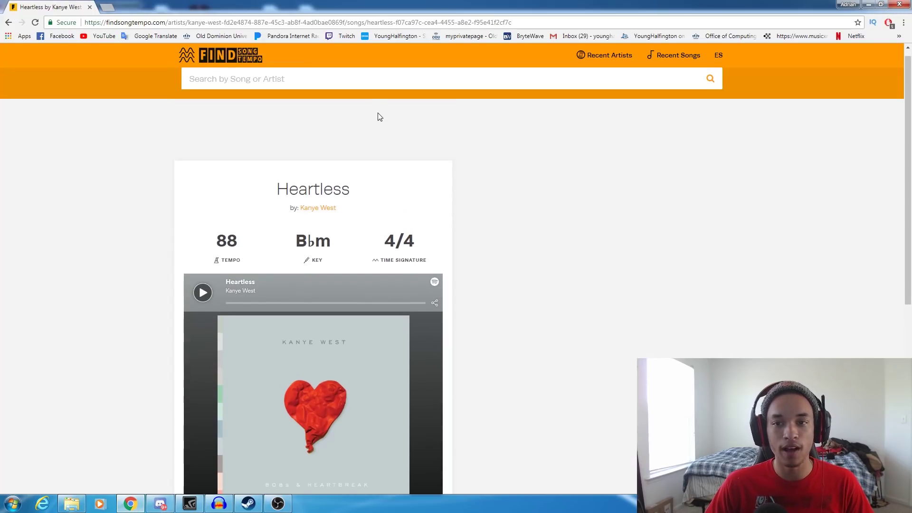
{"action": "left_click", "coordinate": [352, 83]}
{"action": "type", "text": "hellboy trip"}
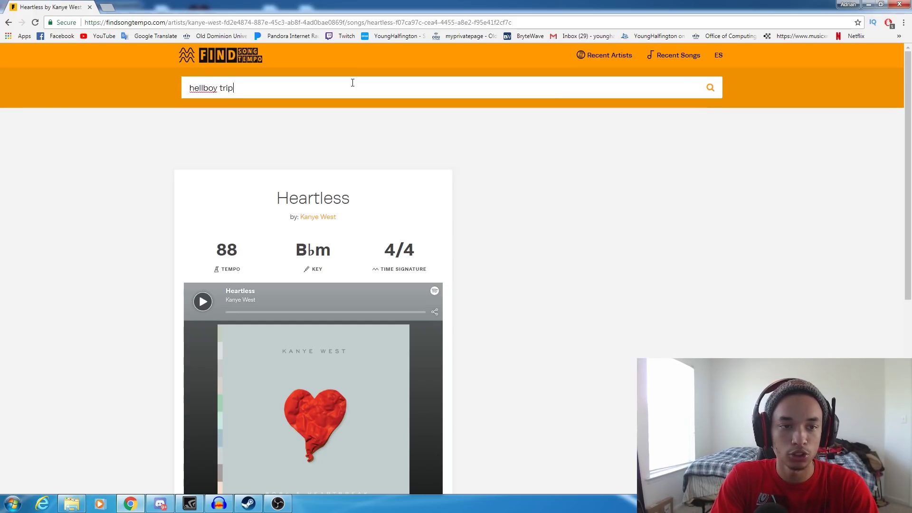
{"action": "type", "text": "pie redd"}
{"action": "key", "text": "Return"}
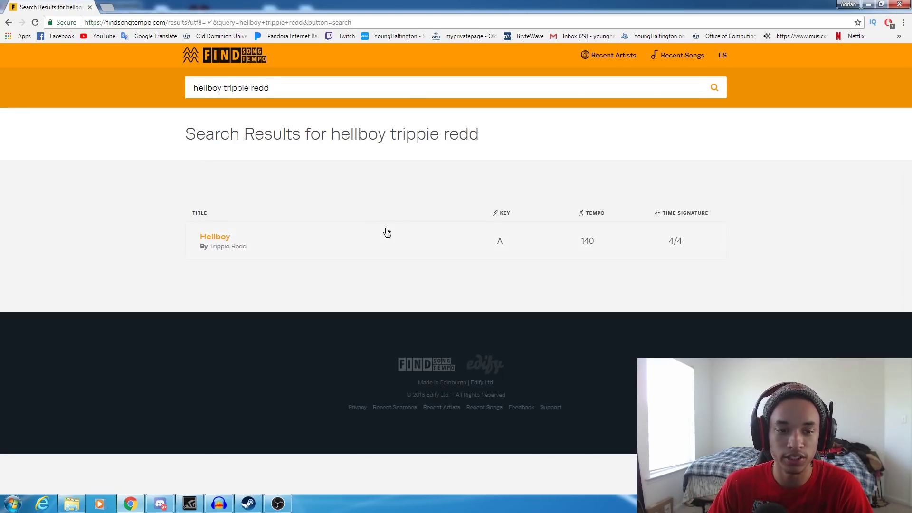
{"action": "left_click", "coordinate": [296, 240]}
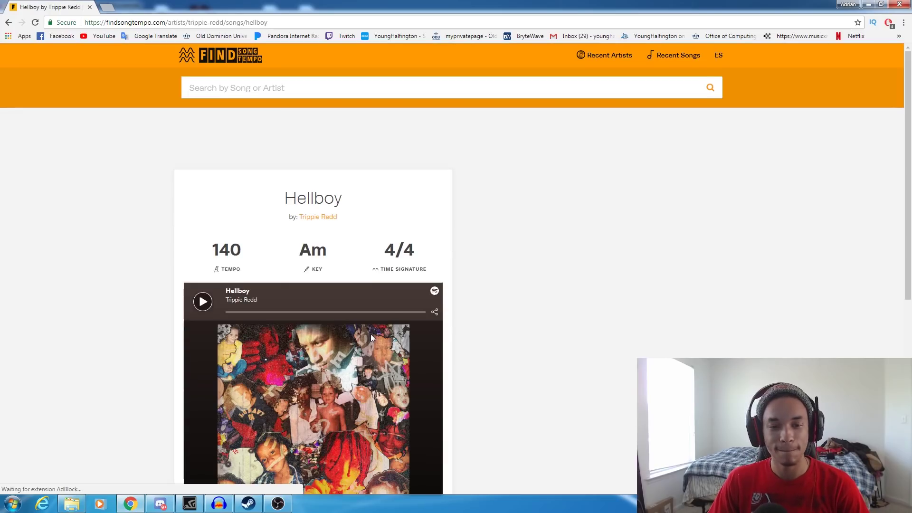
Return to Audacity and open Auto-Tune Evo for the selected vocals, setting the key to A, Retune Speed to 21 and Humanize to 10
{"action": "left_click", "coordinate": [217, 501]}
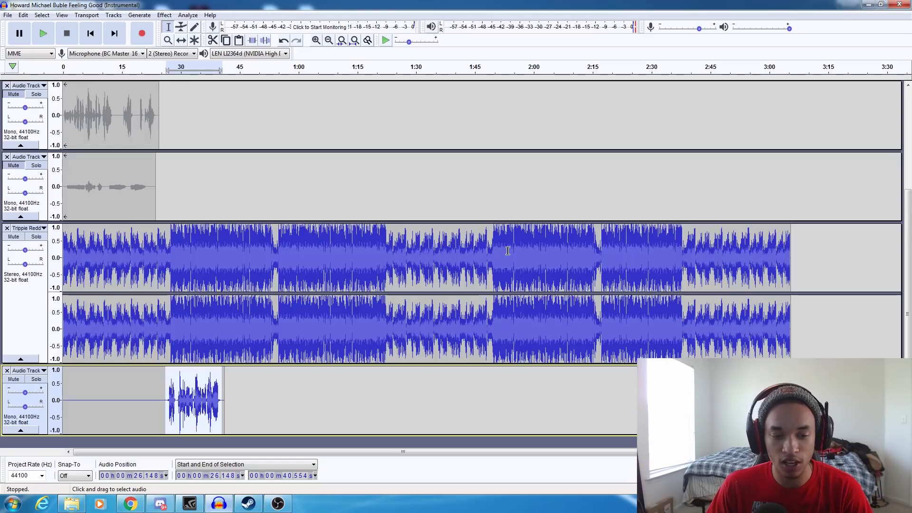
{"action": "left_click", "coordinate": [165, 15]}
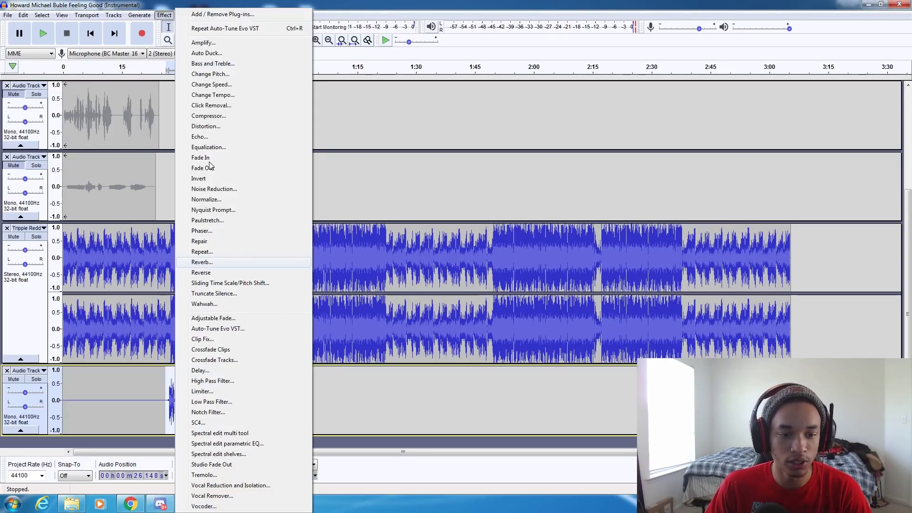
{"action": "left_click", "coordinate": [236, 329]}
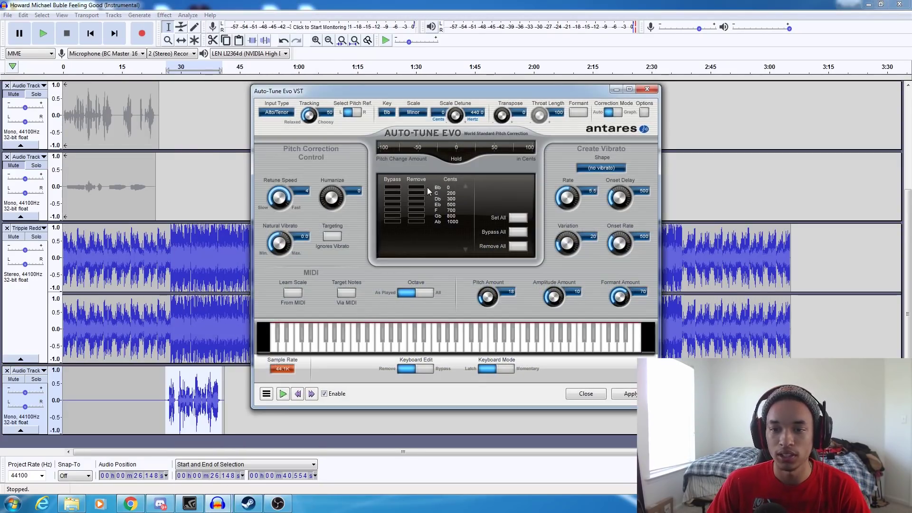
{"action": "left_click", "coordinate": [387, 112]}
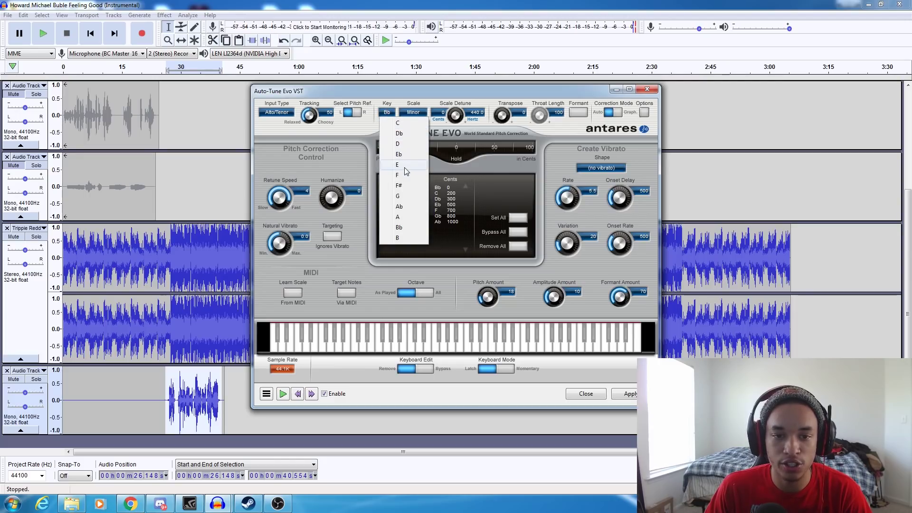
{"action": "left_click", "coordinate": [403, 217]}
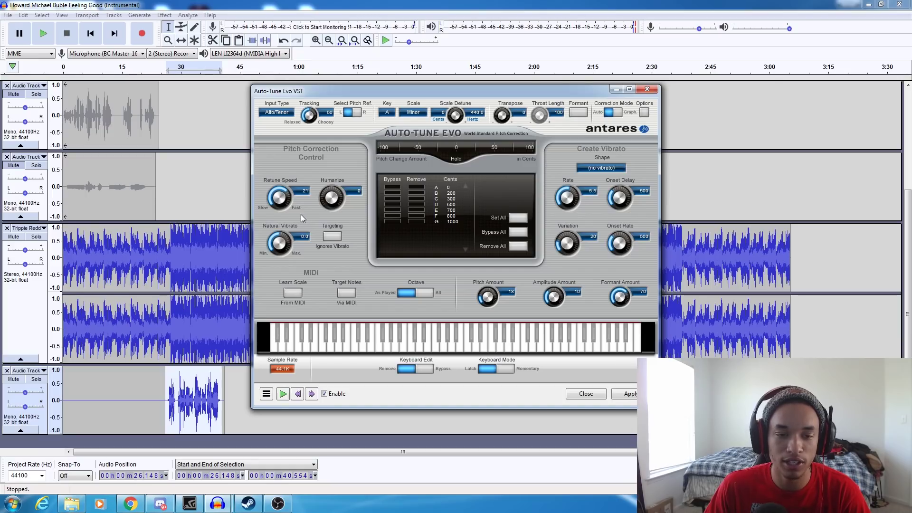
{"action": "left_click_drag", "start_coordinate": [330, 202], "coordinate": [327, 205]}
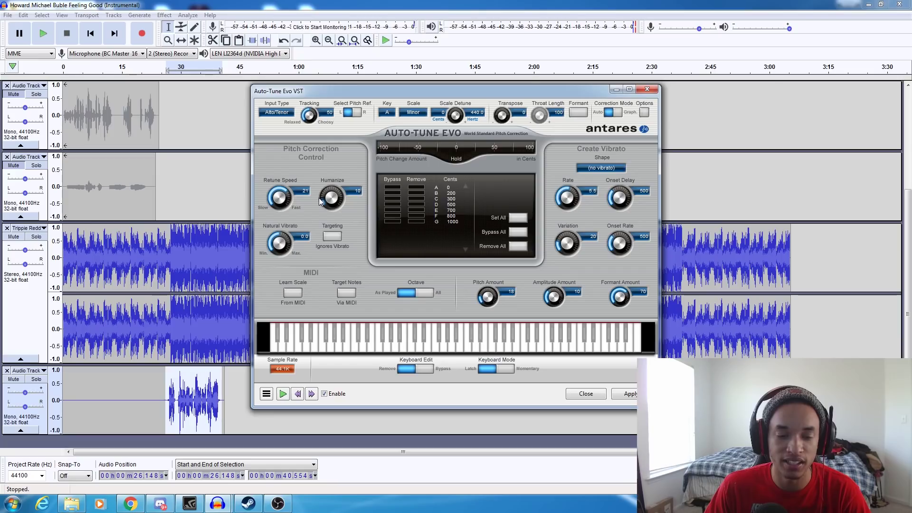
Preview the selected vocals twice with the current Auto-Tune Evo settings, stopping playback after each listen
{"action": "left_click", "coordinate": [283, 394]}
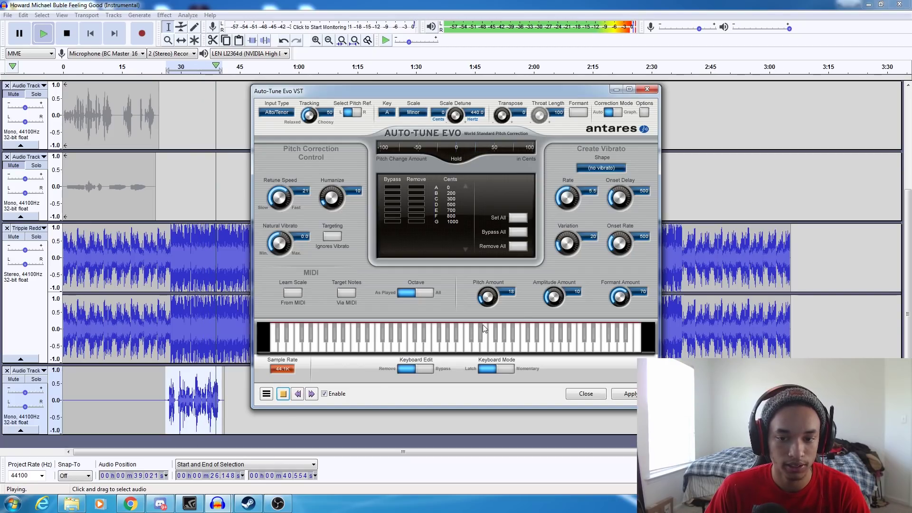
{"action": "left_click", "coordinate": [283, 394]}
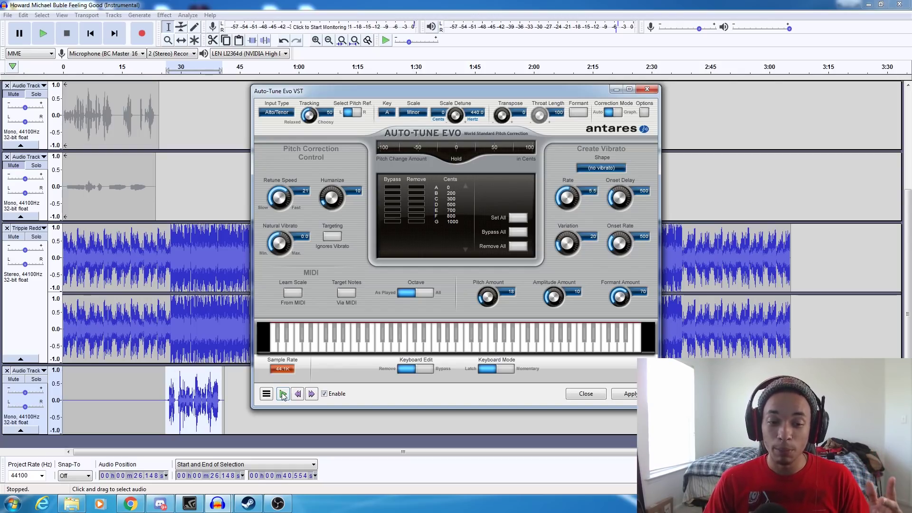
{"action": "left_click", "coordinate": [283, 394]}
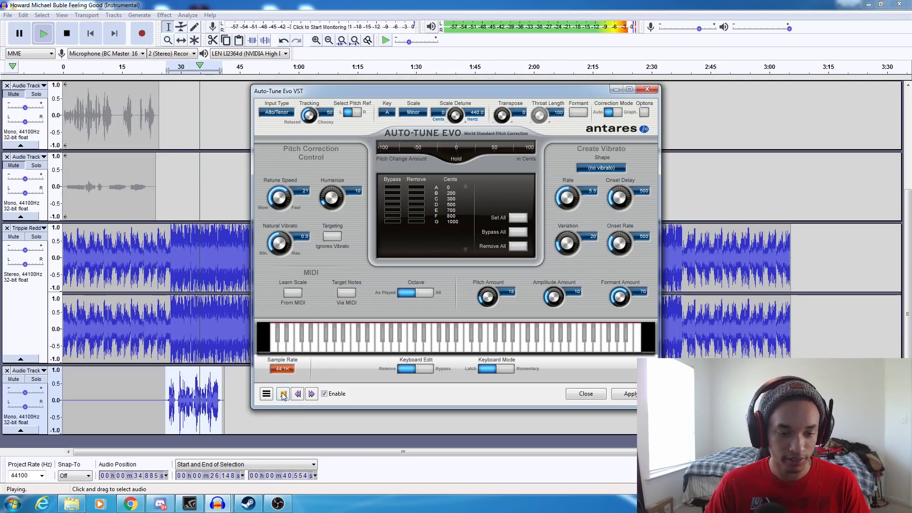
{"action": "left_click", "coordinate": [283, 395]}
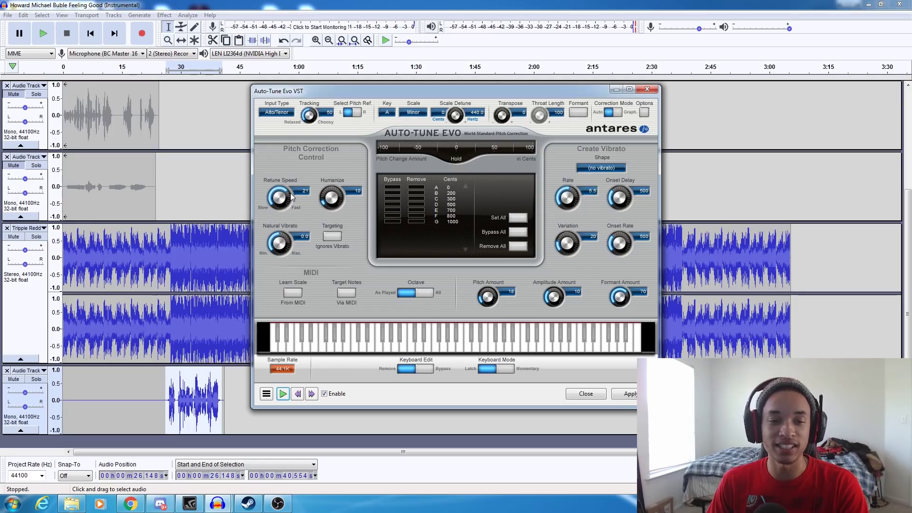
Try a Retune Speed of 8 in Auto-Tune Evo, and set it to 22
{"action": "left_click_drag", "start_coordinate": [292, 197], "coordinate": [281, 181]}
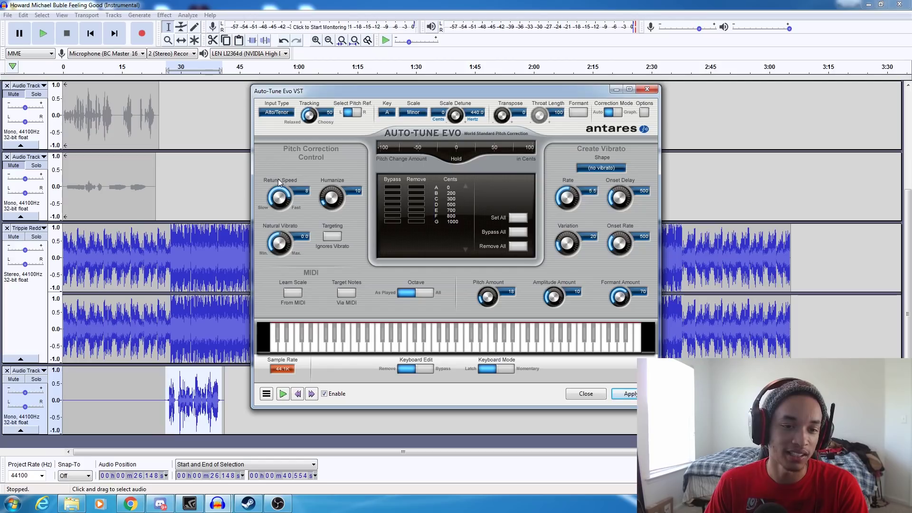
{"action": "left_click_drag", "start_coordinate": [278, 179], "coordinate": [286, 209]}
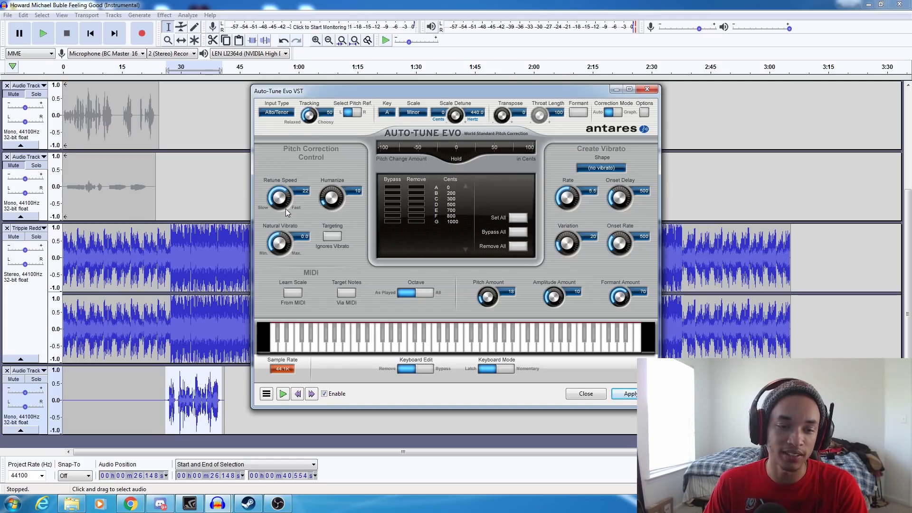